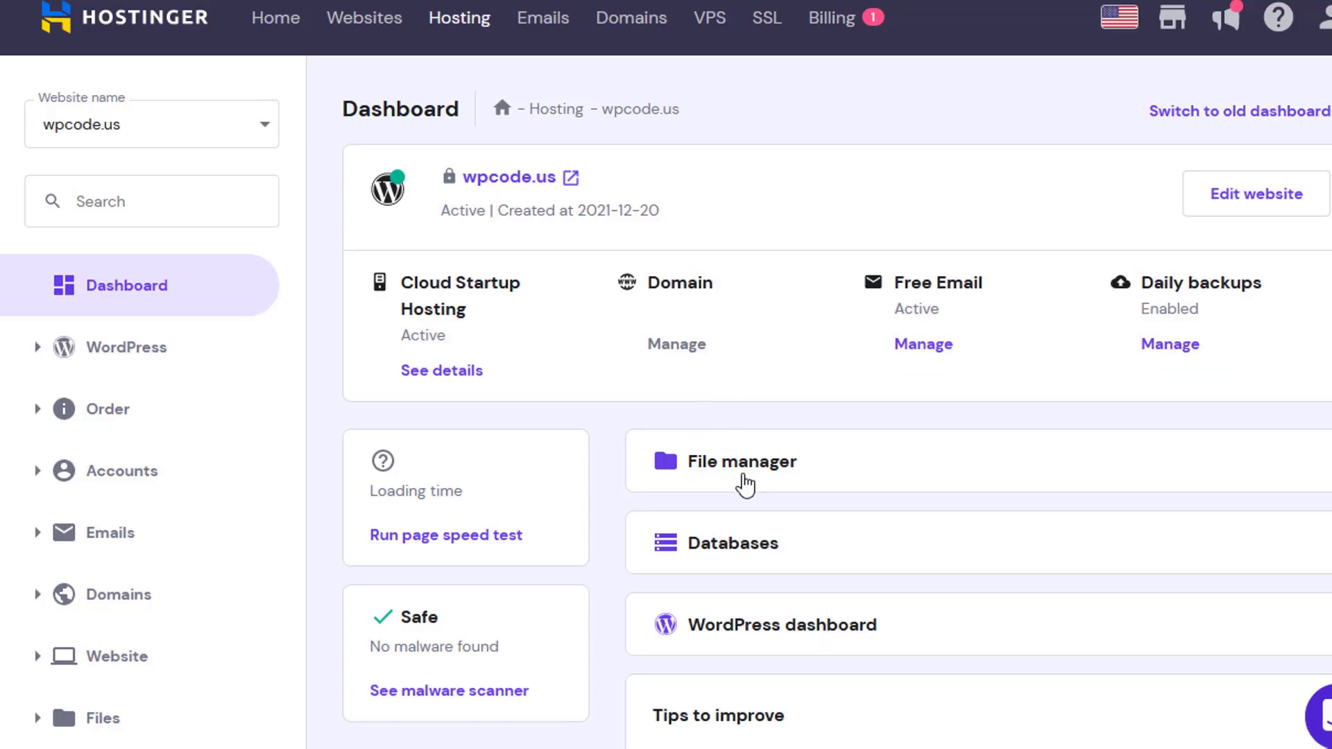
Open the hosting file manager for wpcode.us and go to the wp-content folder inside public_html.
left_click(745, 482)
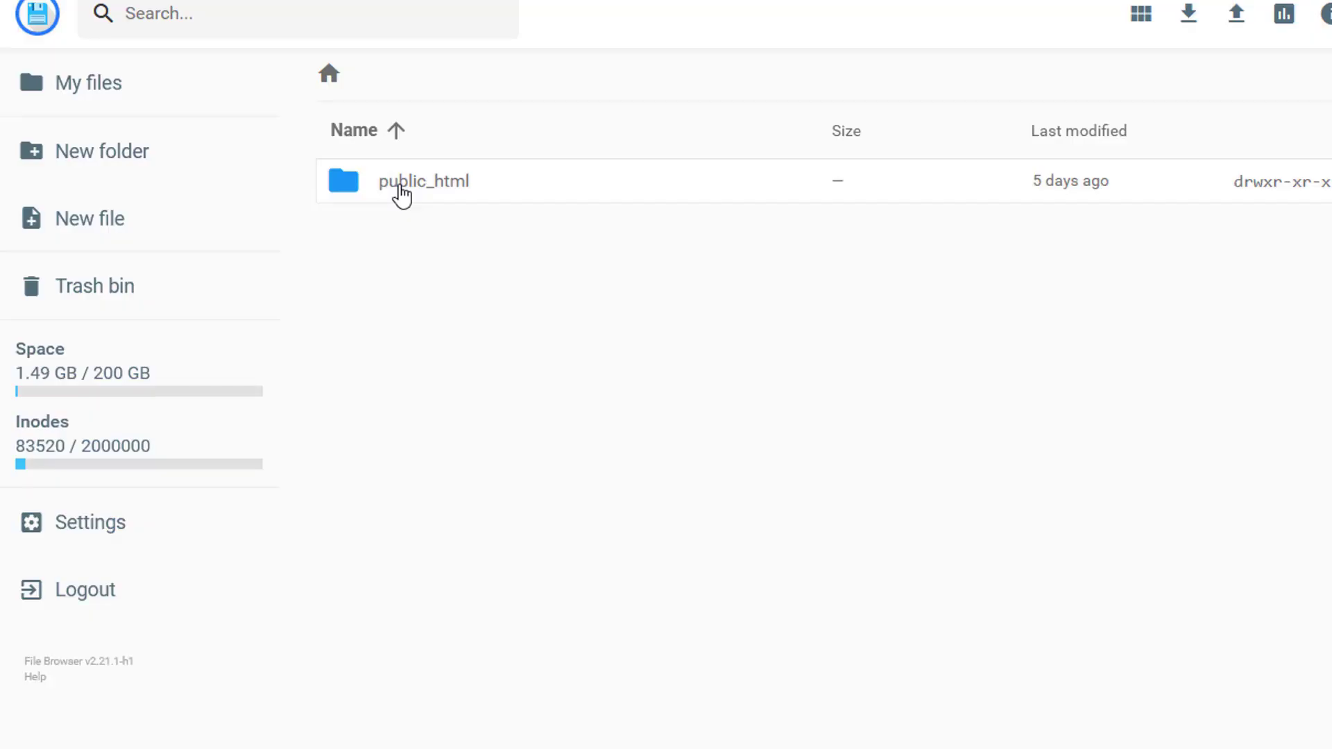
double_click(398, 186)
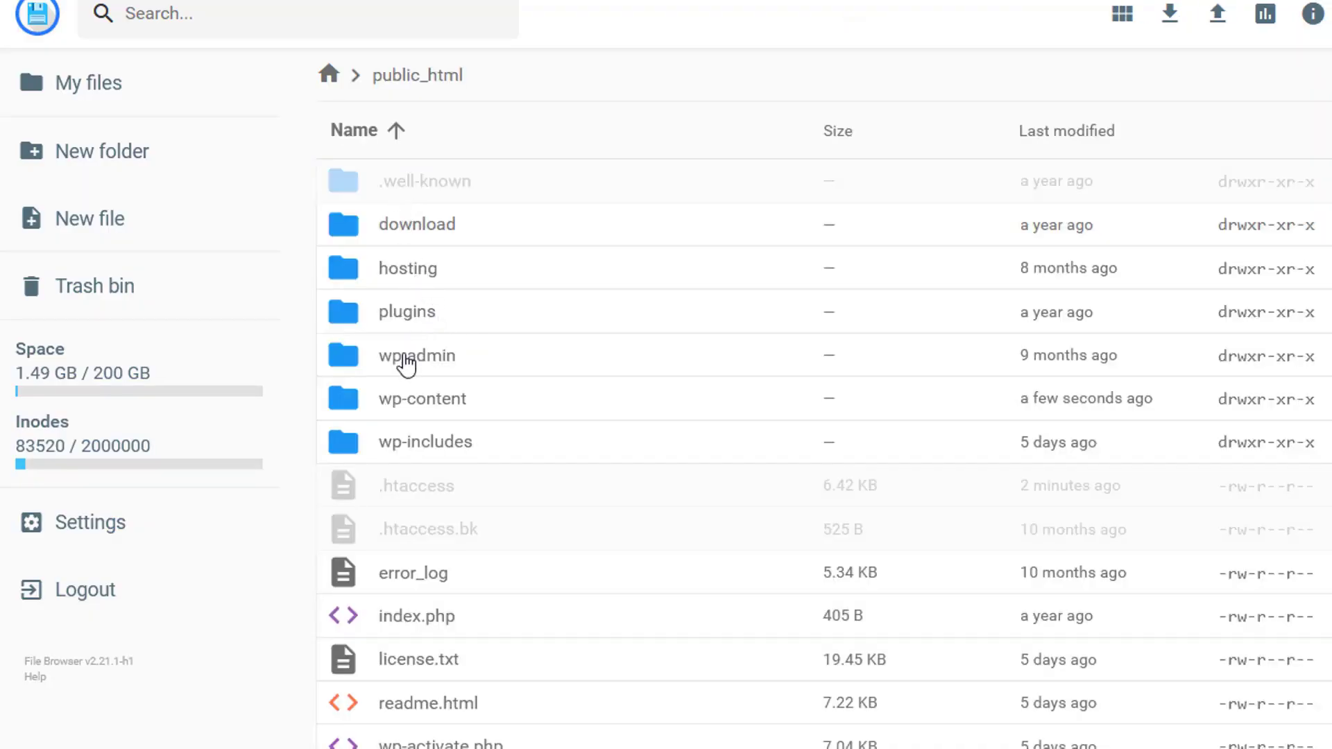
double_click(403, 414)
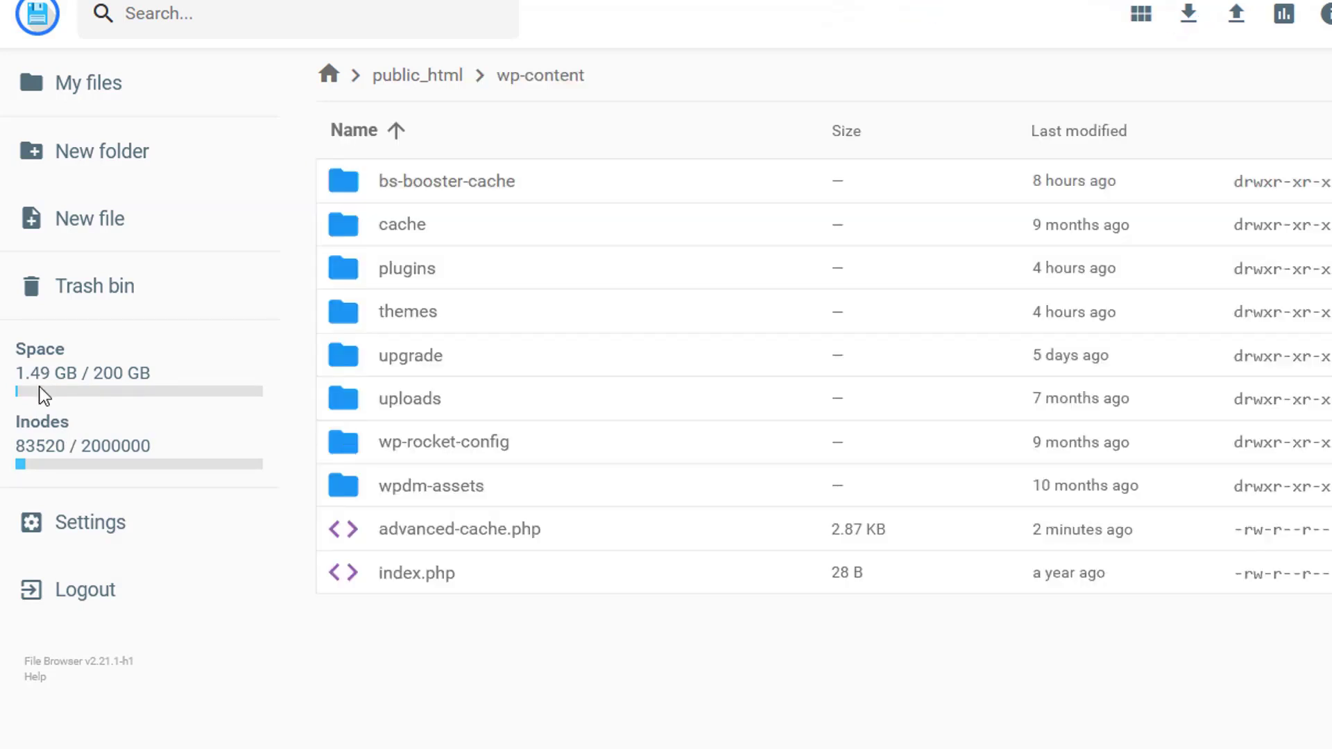
Rename the plugins folder in wp-content to plugins-deactive.
left_click(369, 284)
right_click(519, 280)
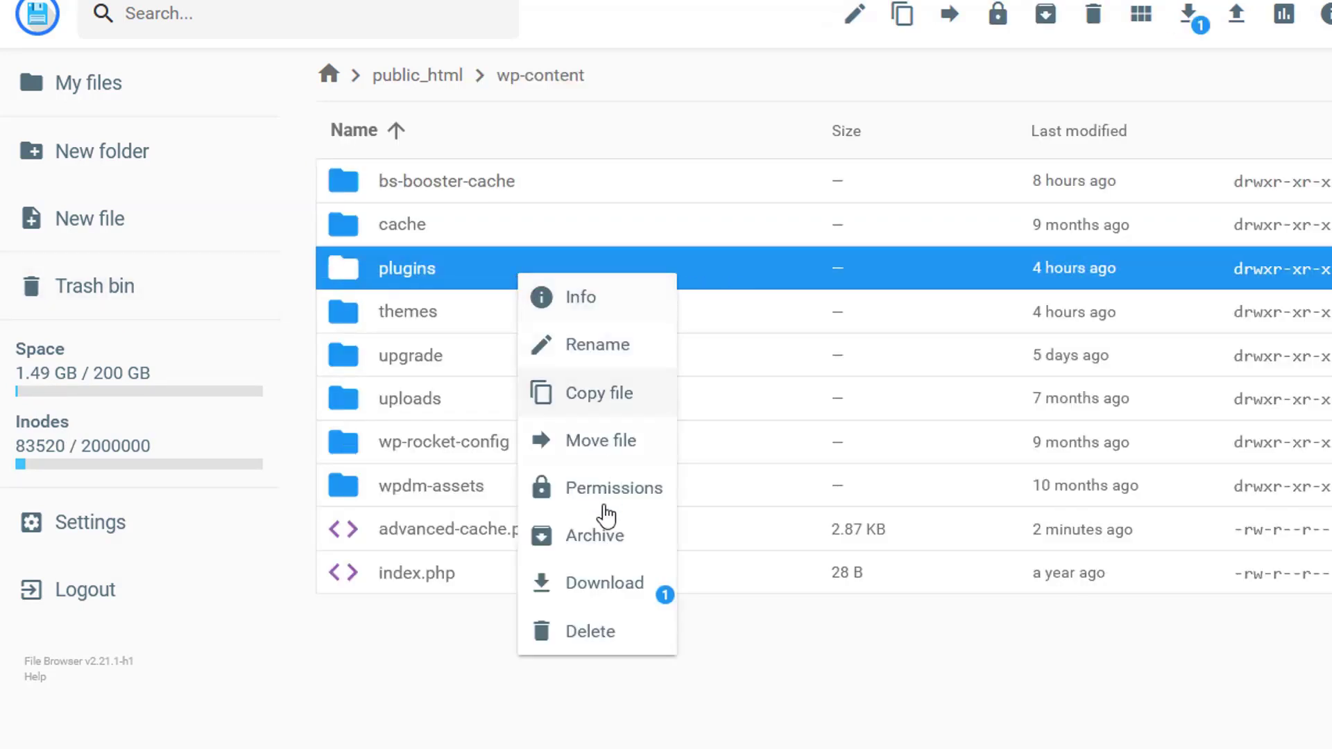
left_click(601, 347)
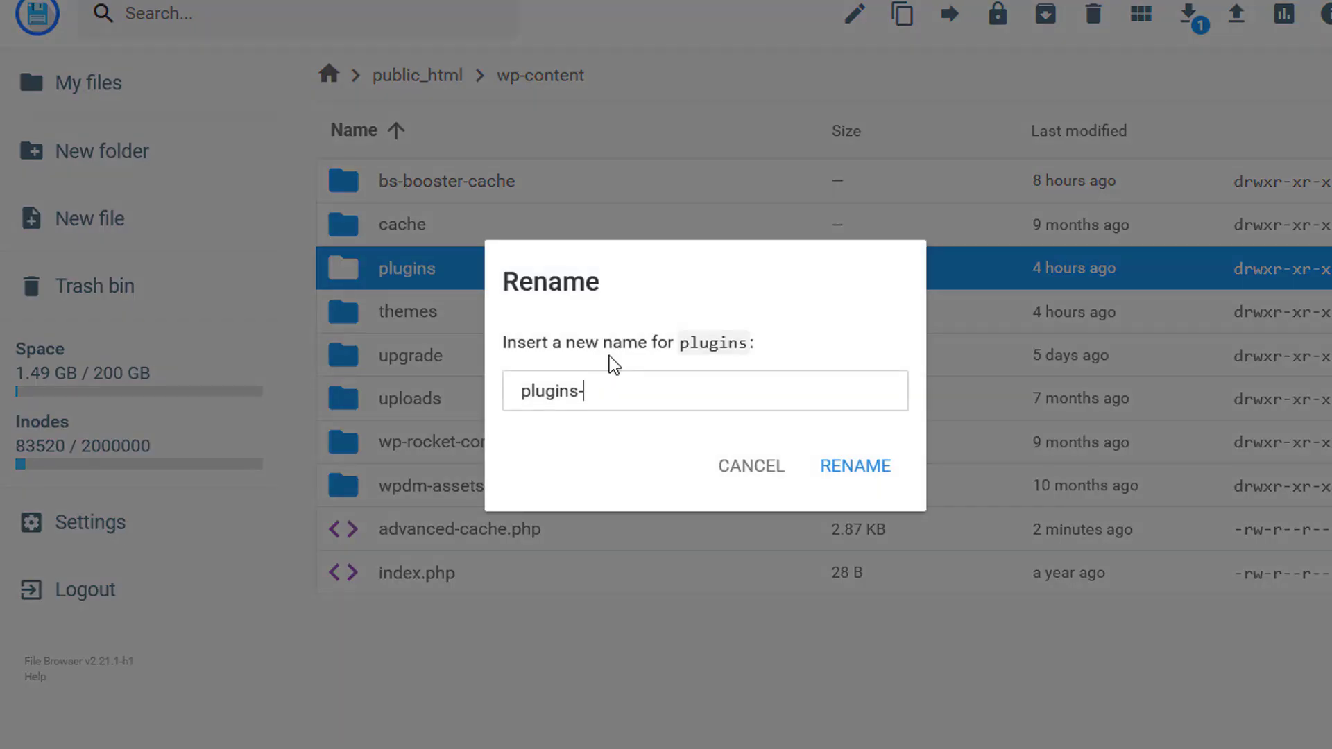
type("-deactive")
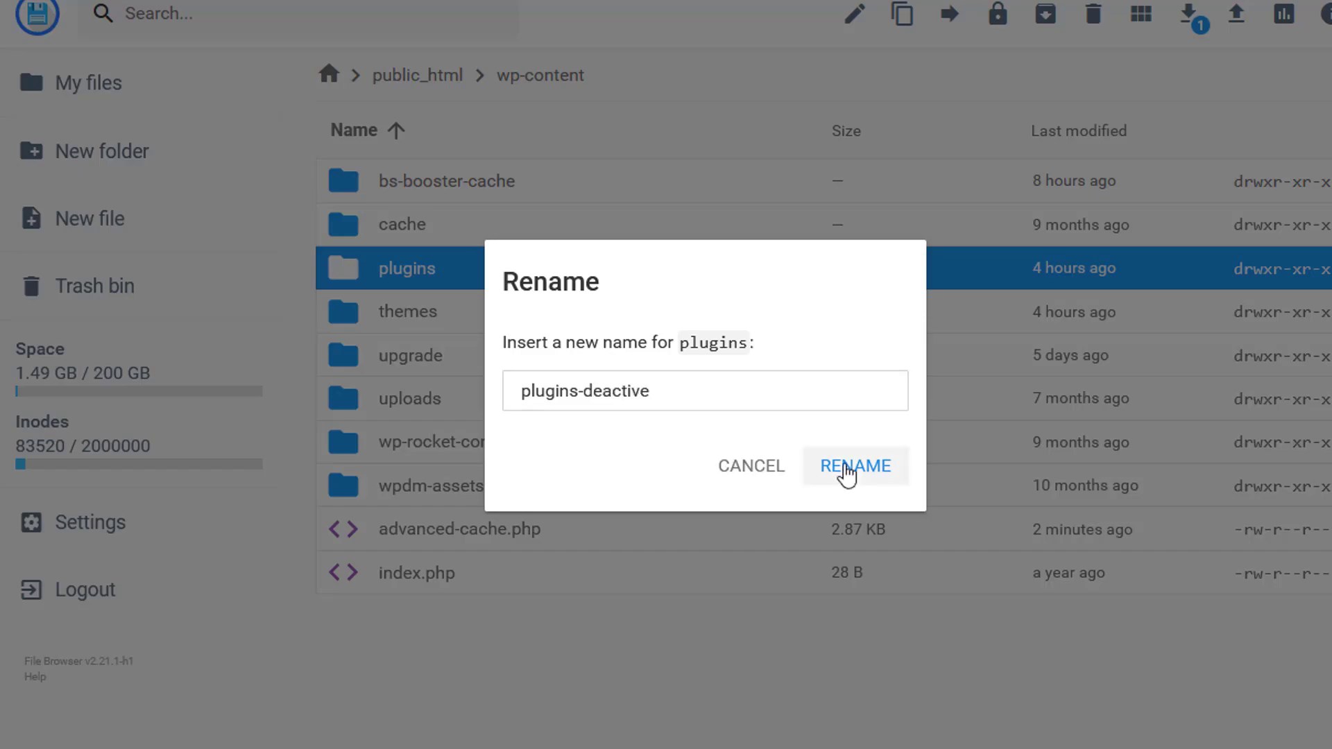
left_click(847, 466)
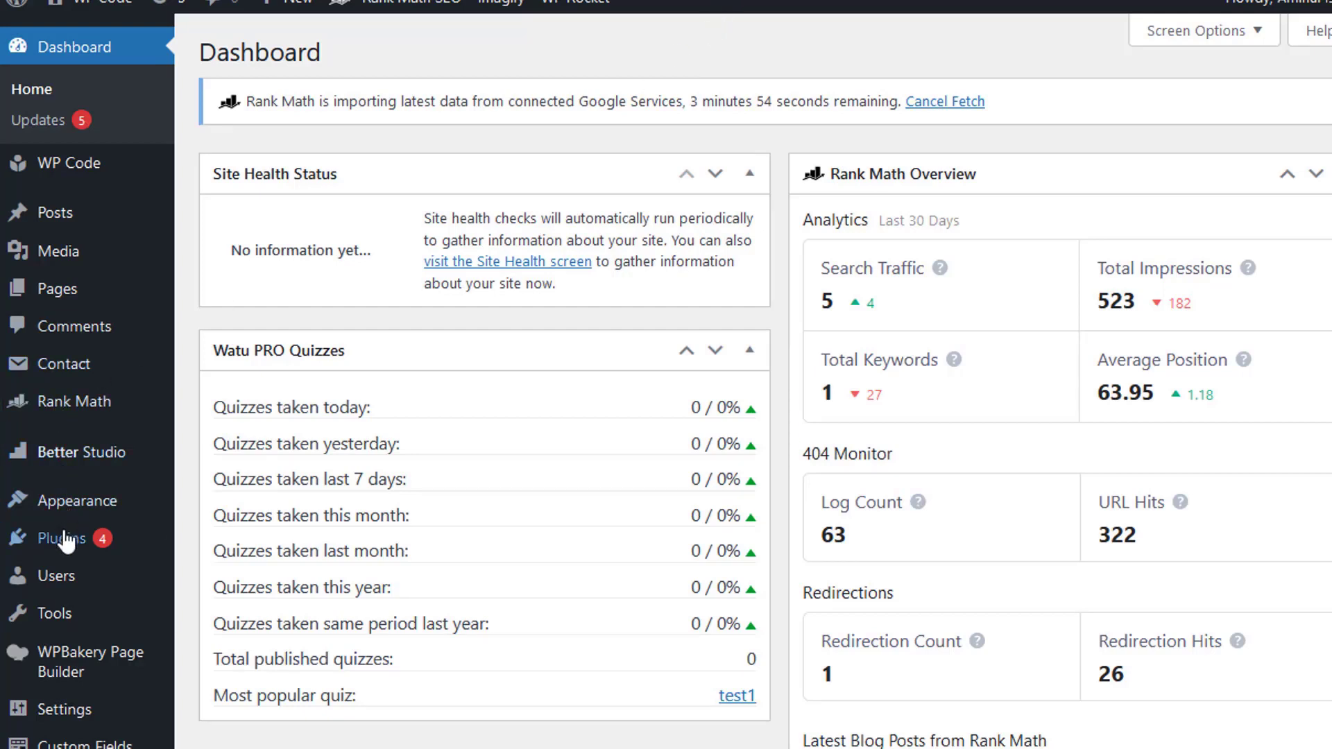
Switch to the WordPress admin dashboard and look through the list of installed plugins.
mouse_move(65, 540)
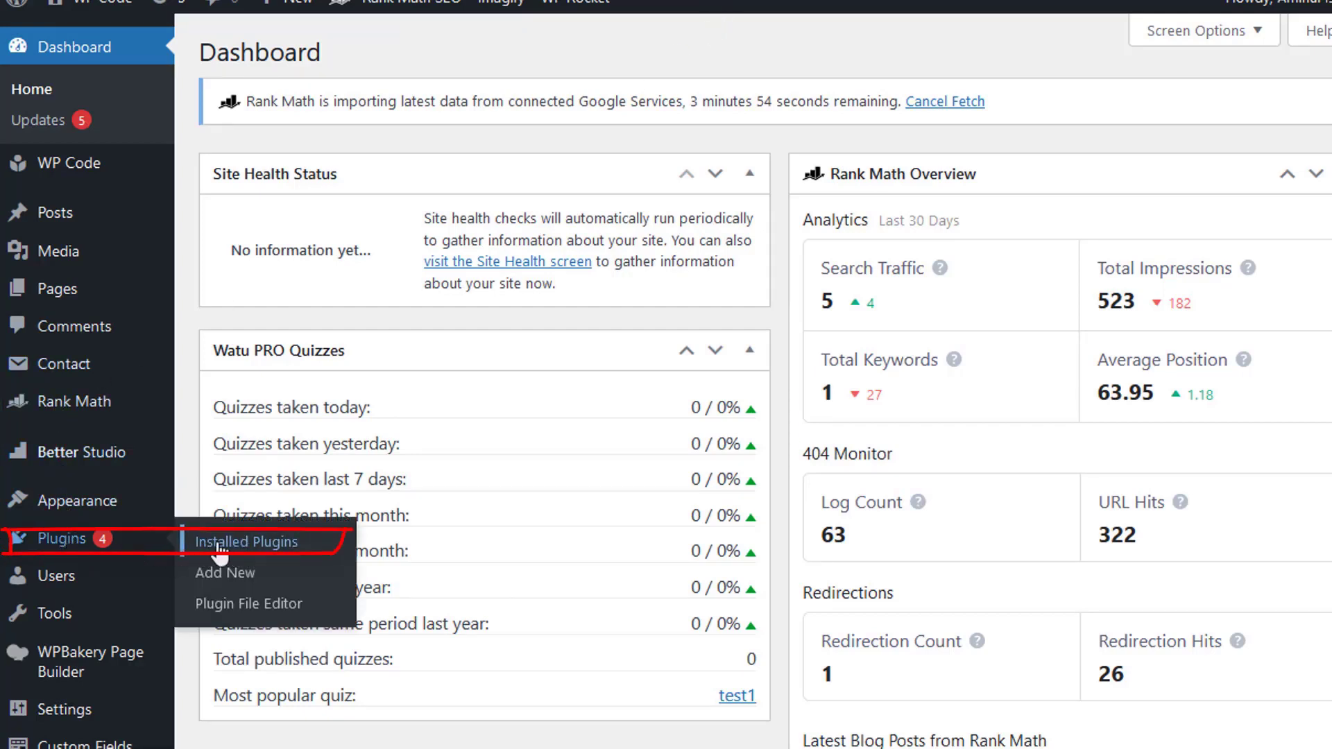
left_click(219, 545)
scroll(459, 537, "down", 6)
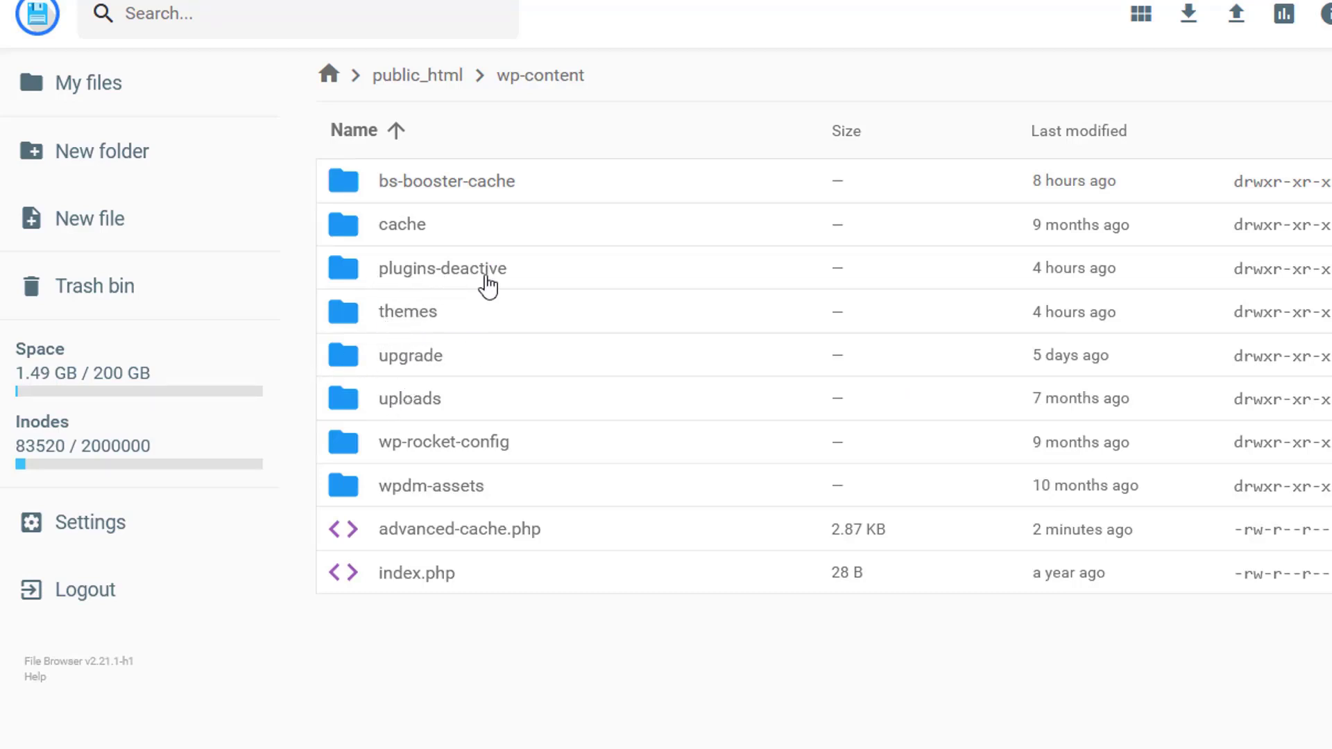
Back in the hosting file manager, rename the plugins-deactive folder to plugins.
right_click(453, 277)
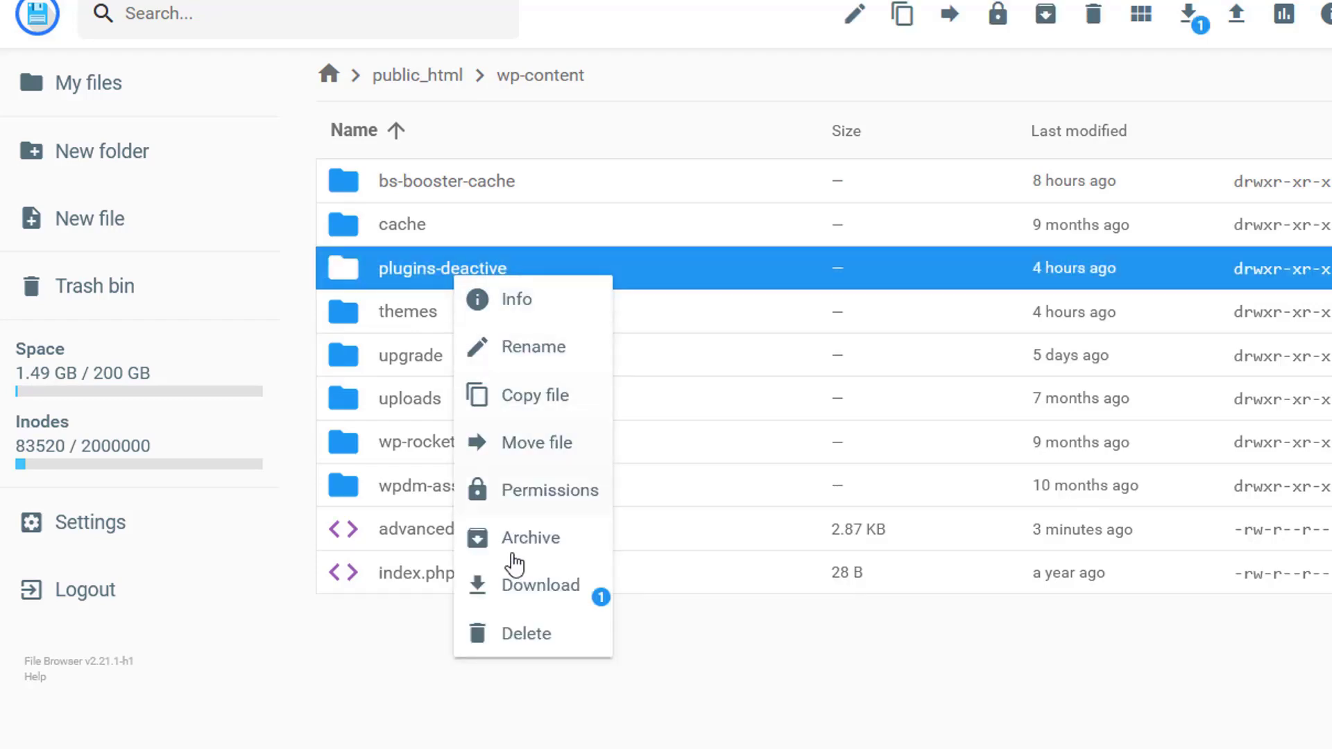
left_click(541, 362)
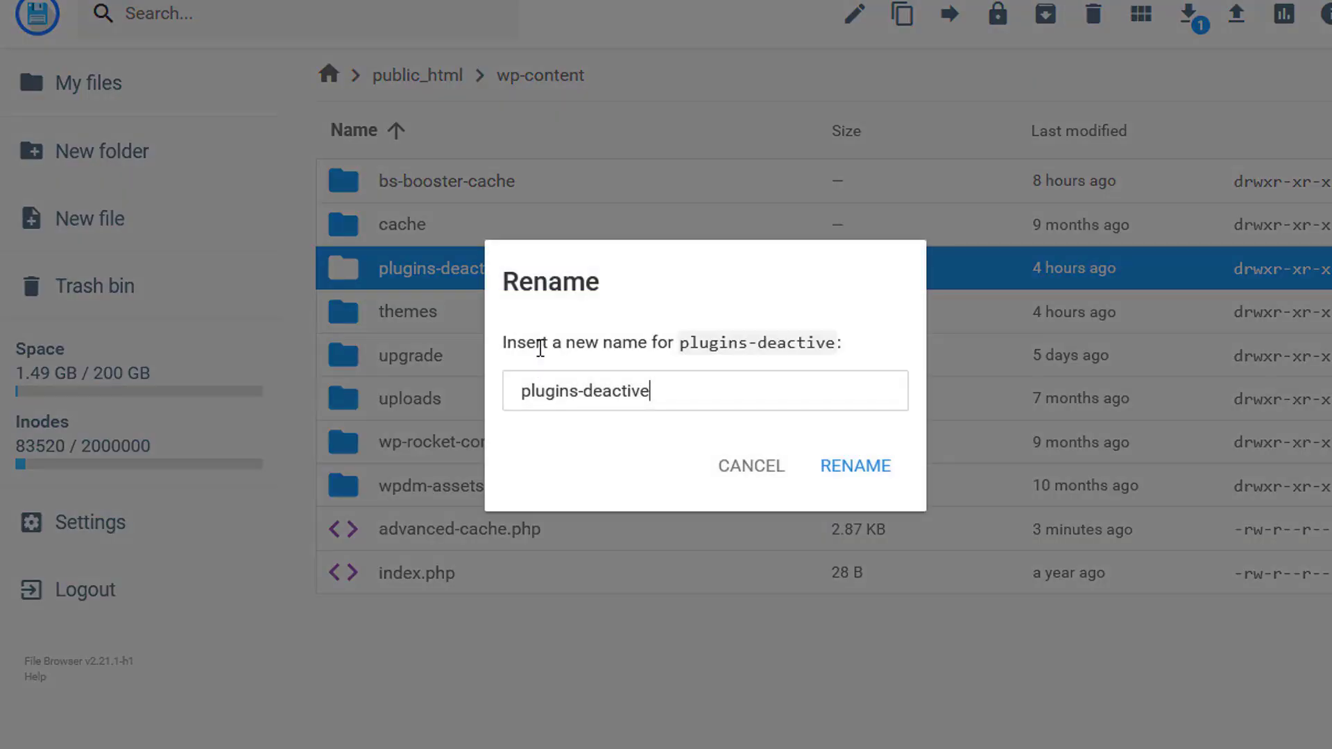
left_click_drag(578, 390, 707, 389)
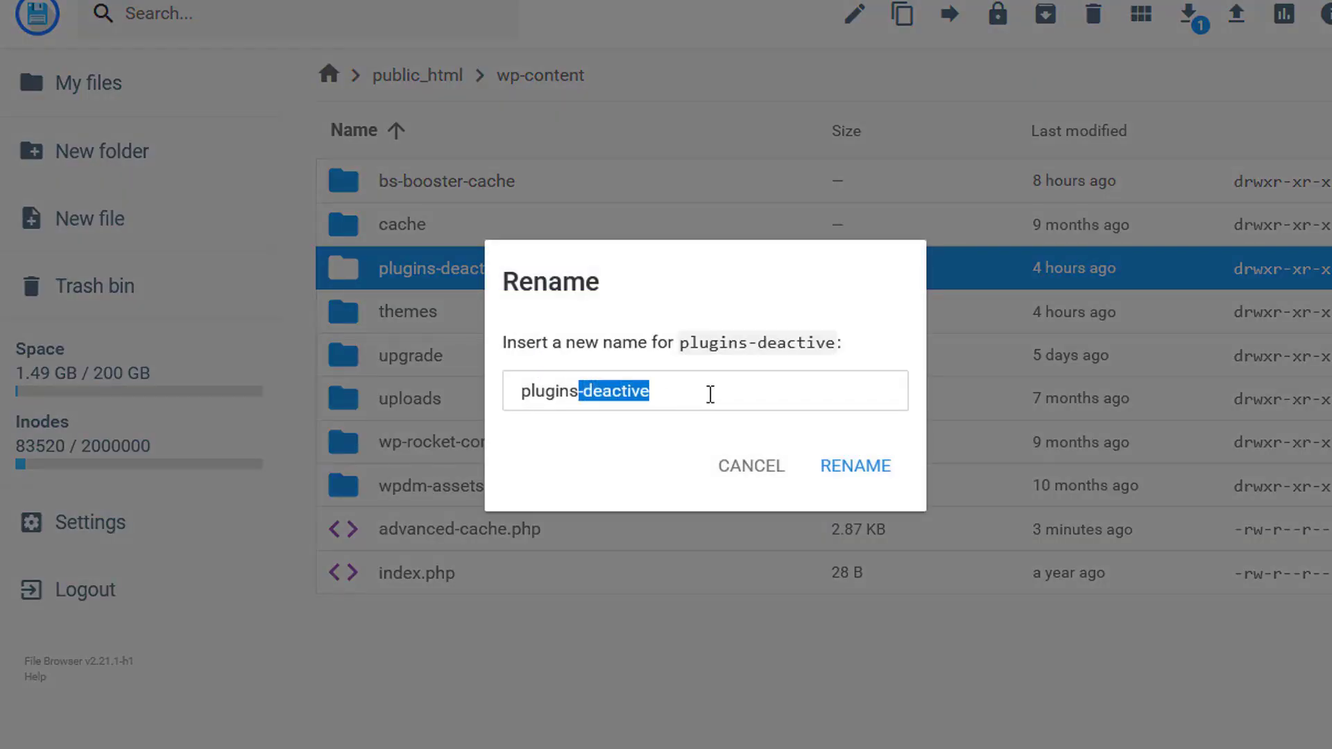
key("BackSpace")
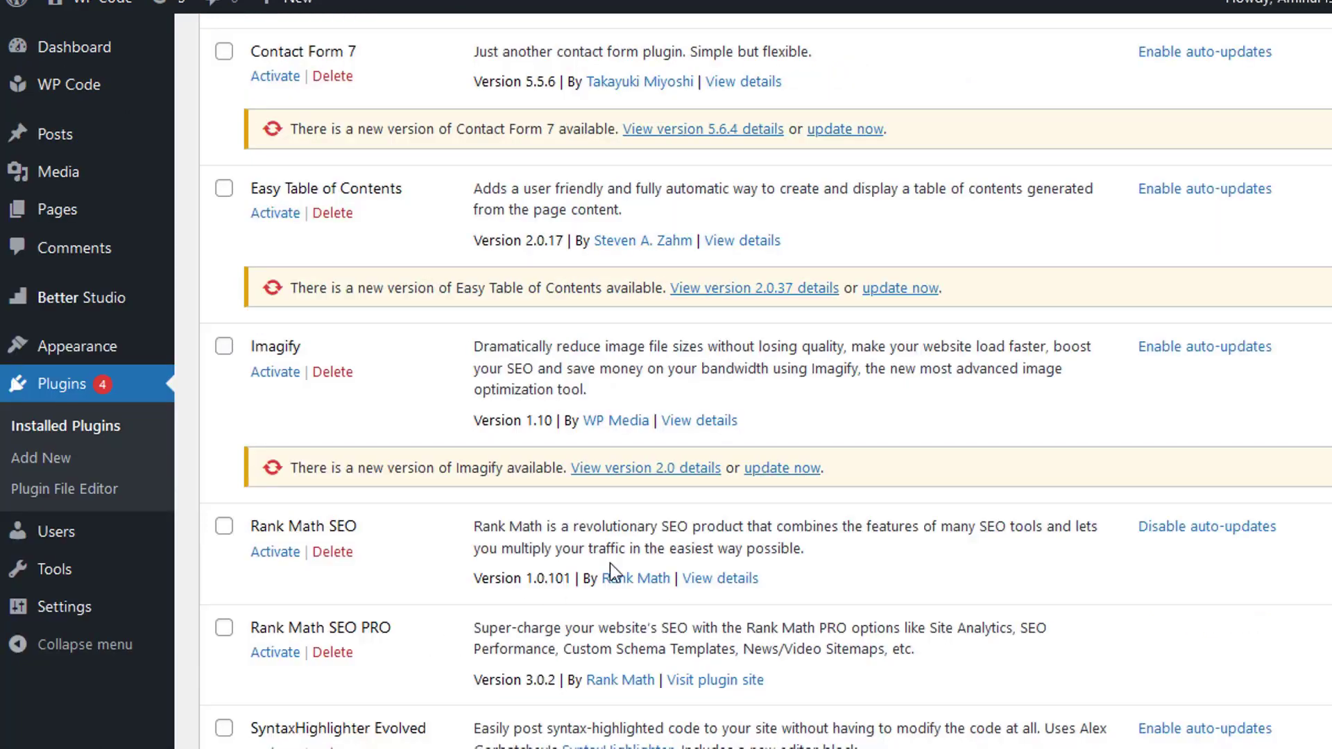
In the WordPress admin, review the installed plugins and activate Advanced Custom Fields PRO.
scroll(610, 570, "up", 5)
scroll(478, 401, "up", 1)
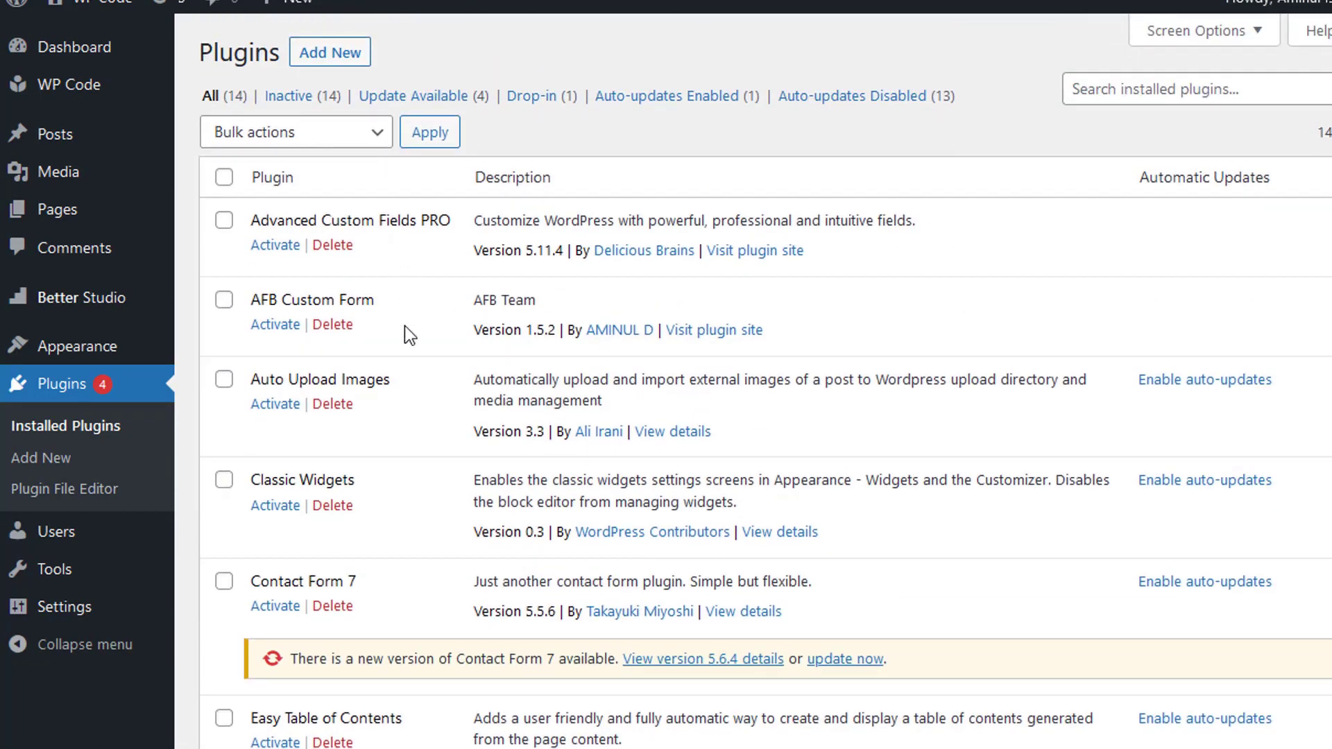
scroll(478, 530, "down", 15)
scroll(496, 541, "up", 1)
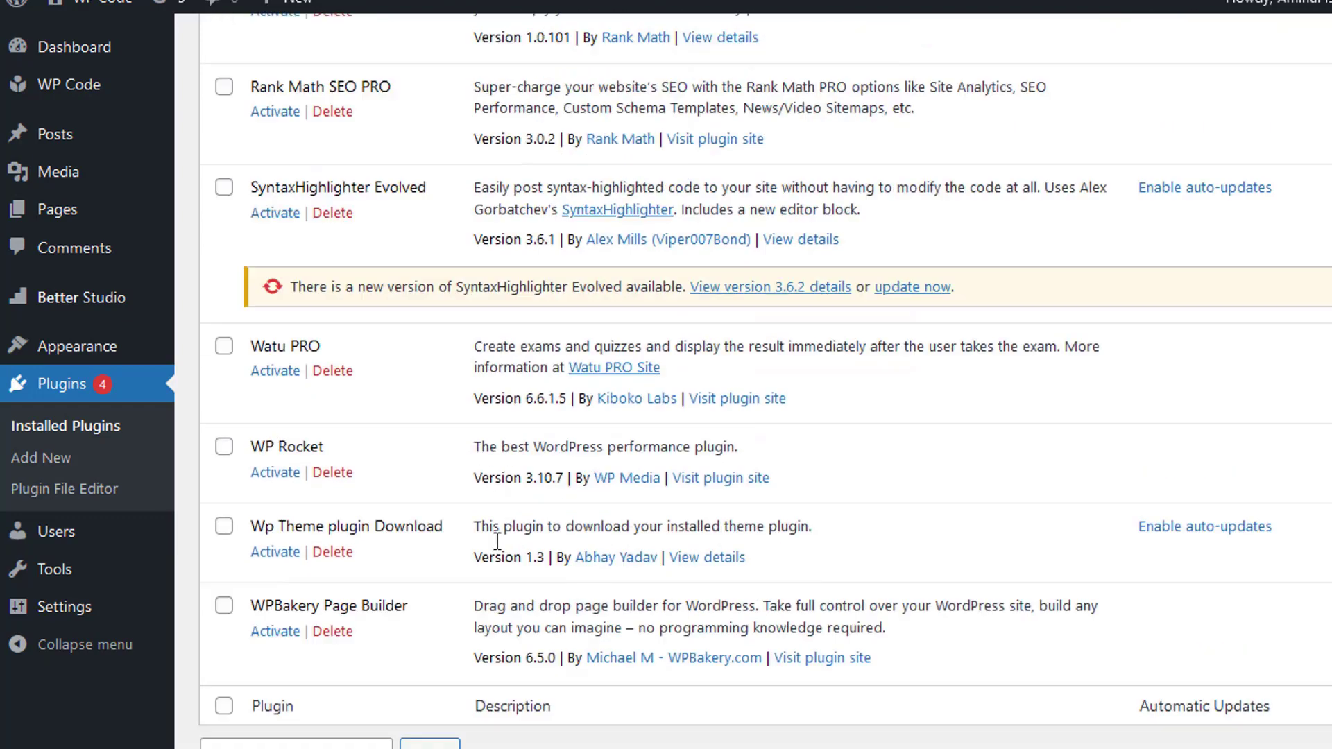
scroll(497, 541, "up", 14)
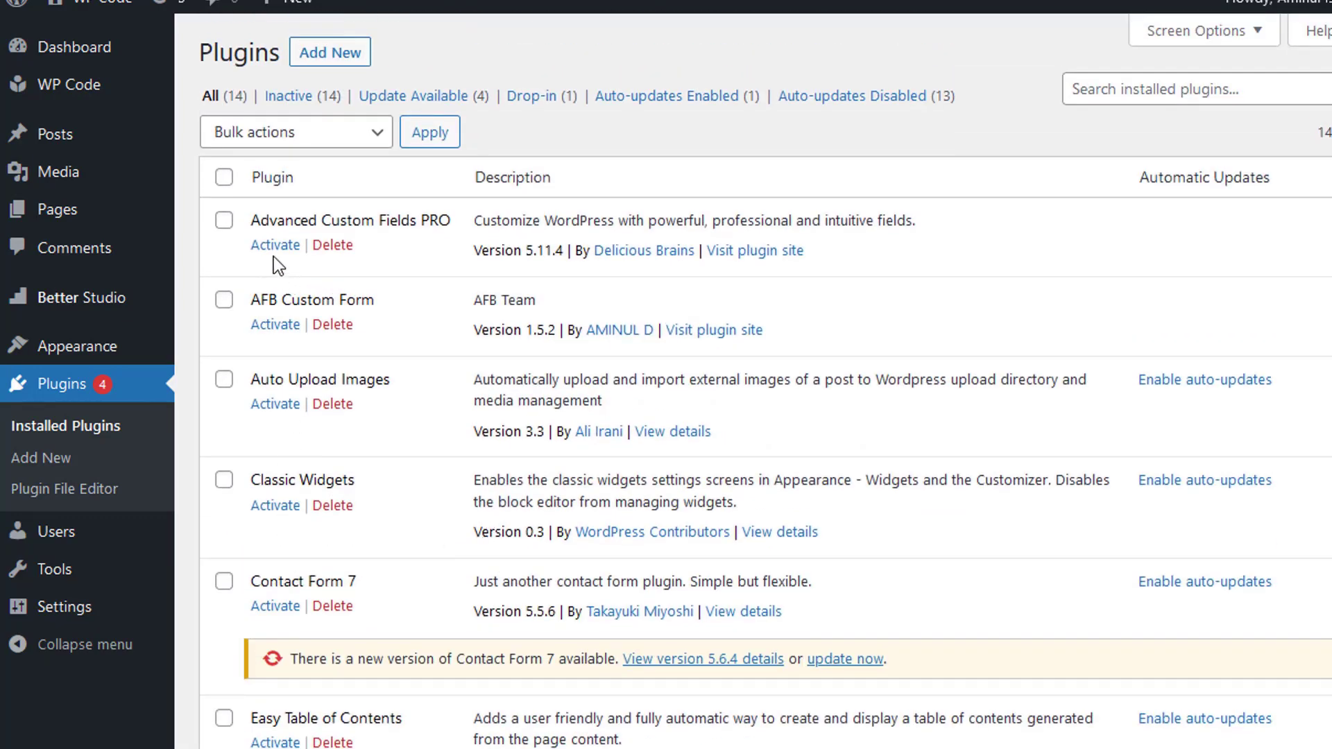
left_click(276, 247)
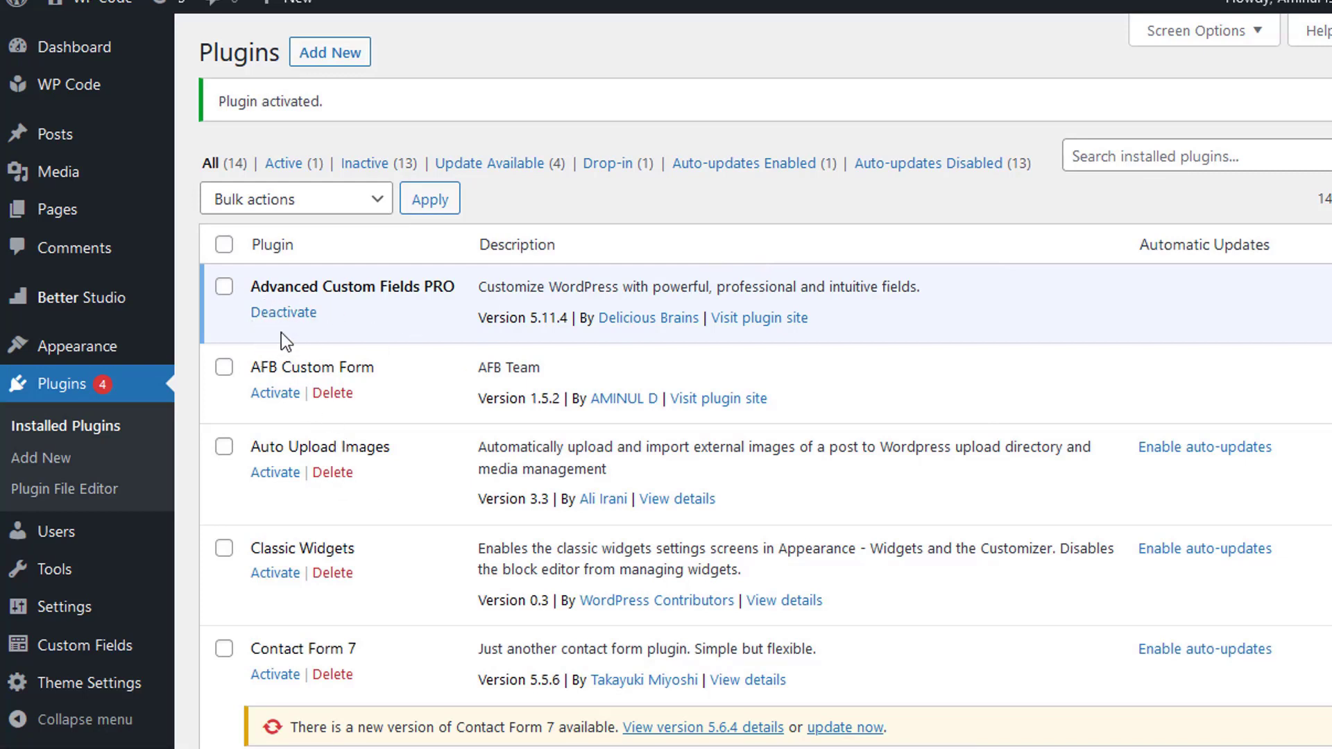
Visit the live site to check it, and activate the AFB Custom Form plugin.
mouse_move(85, 13)
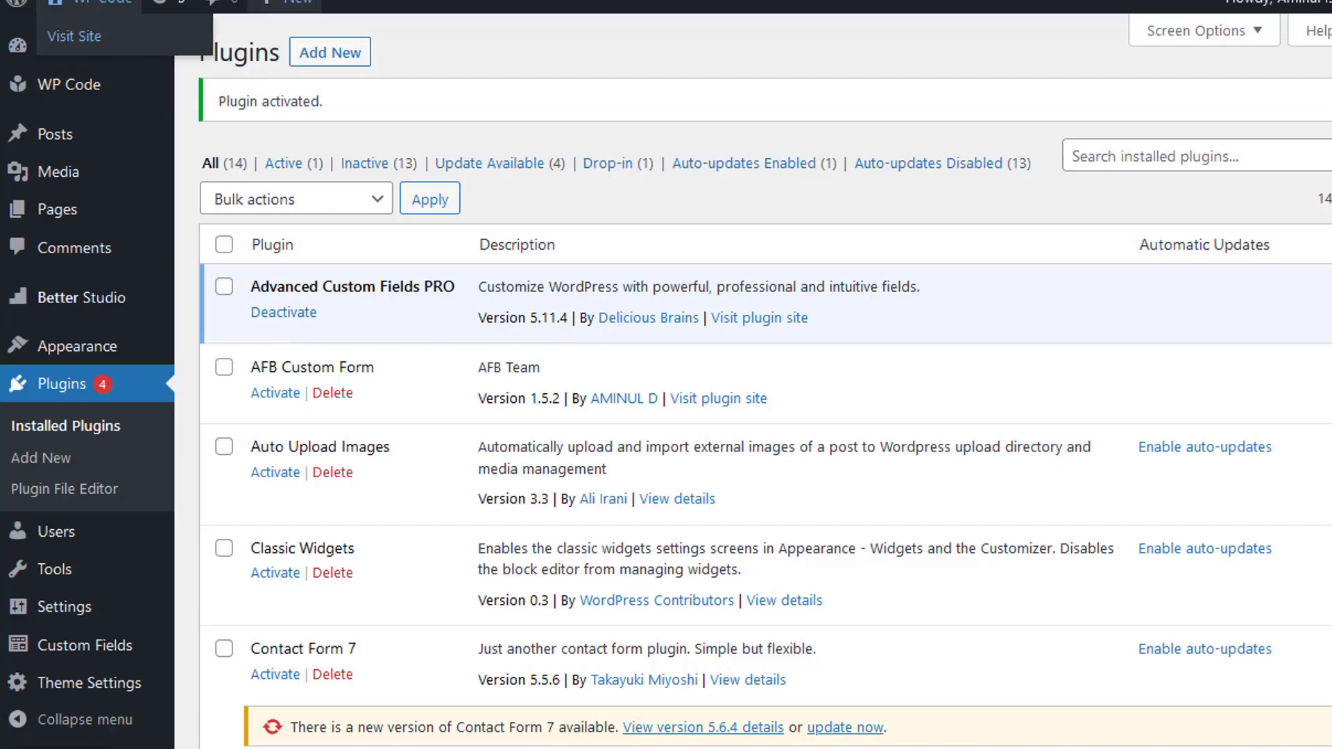
left_click(71, 38)
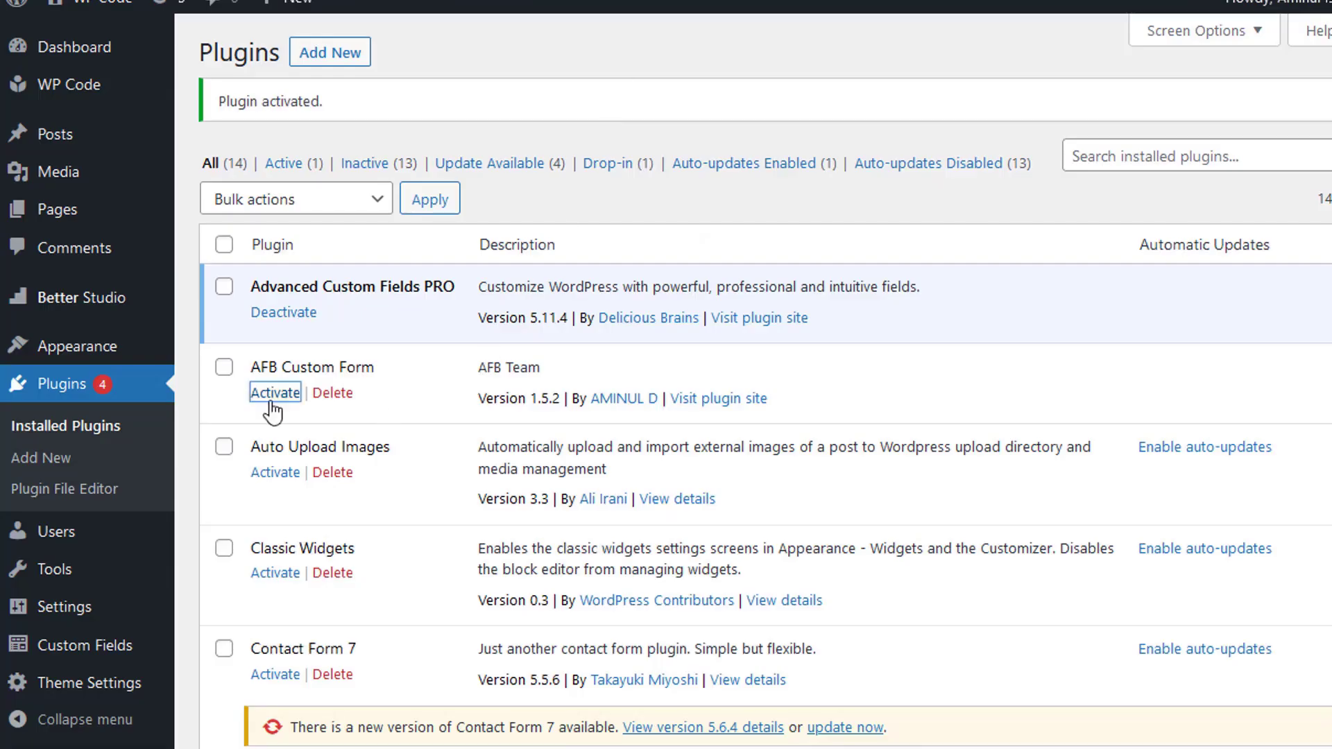
left_click(274, 390)
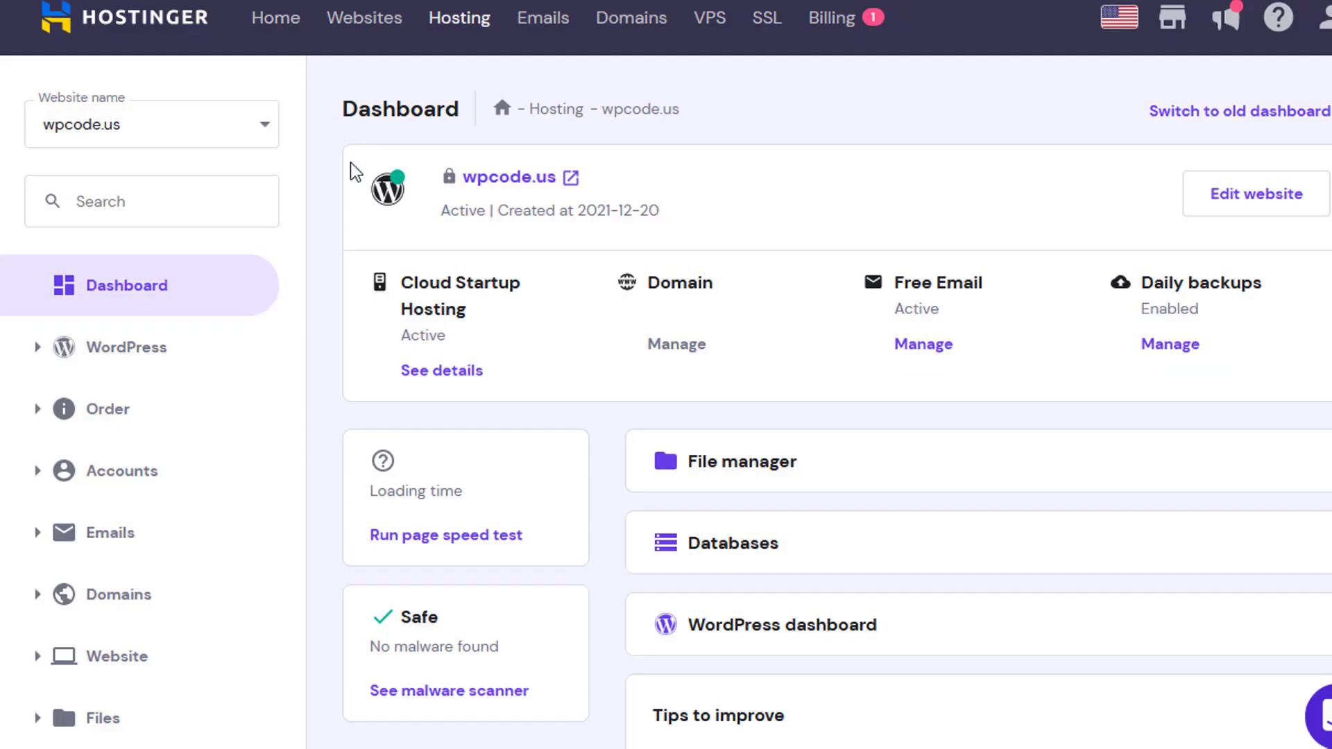
Return to the Hostinger dashboard and open the public_html folder in the file manager.
left_click(756, 465)
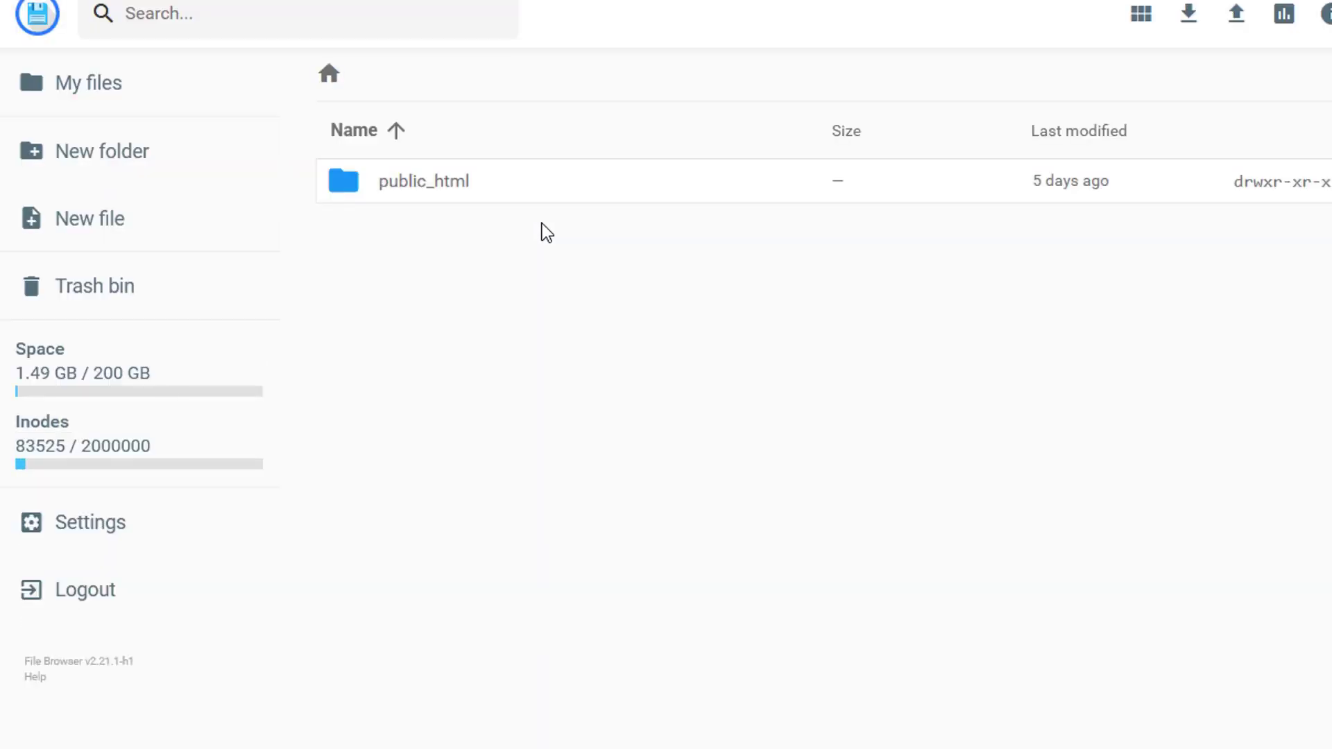
left_click(414, 183)
left_click(414, 190)
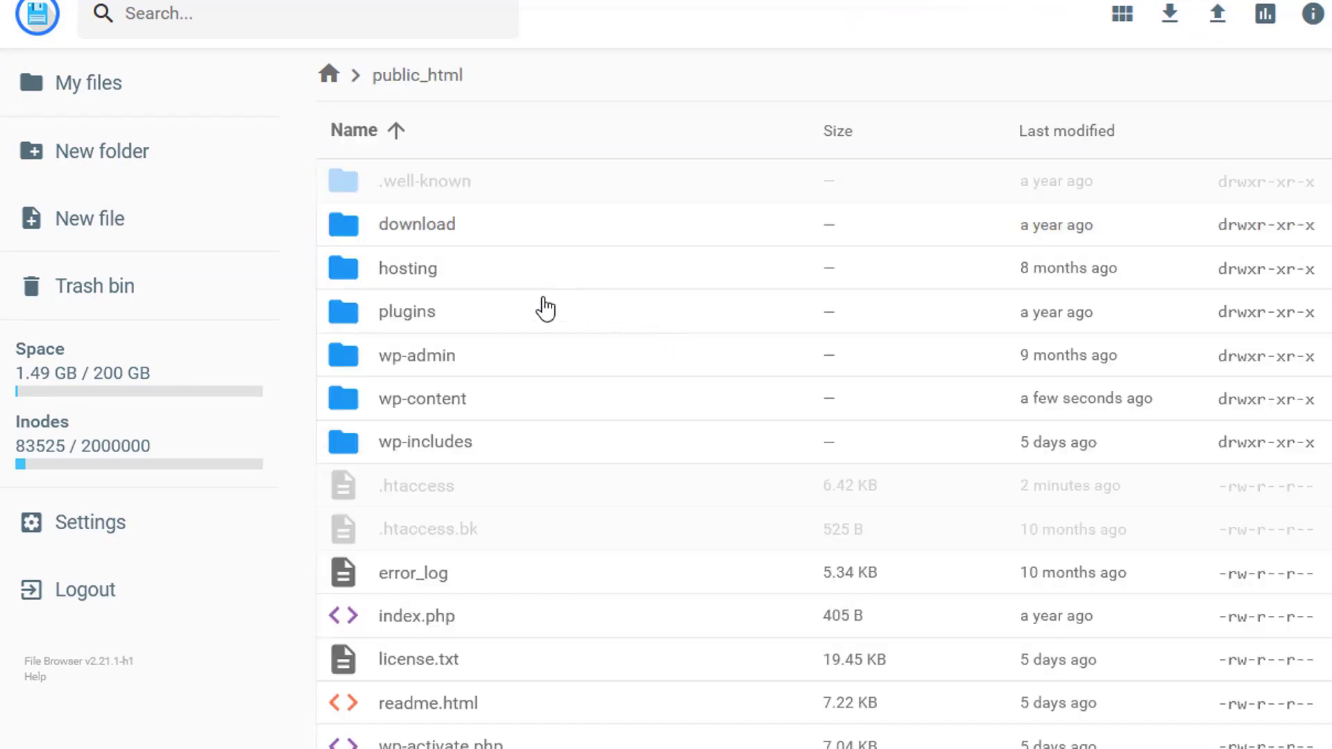
Examine the folders and files in public_html and their listed permissions, including wp-admin and wp-content.
left_click(394, 371)
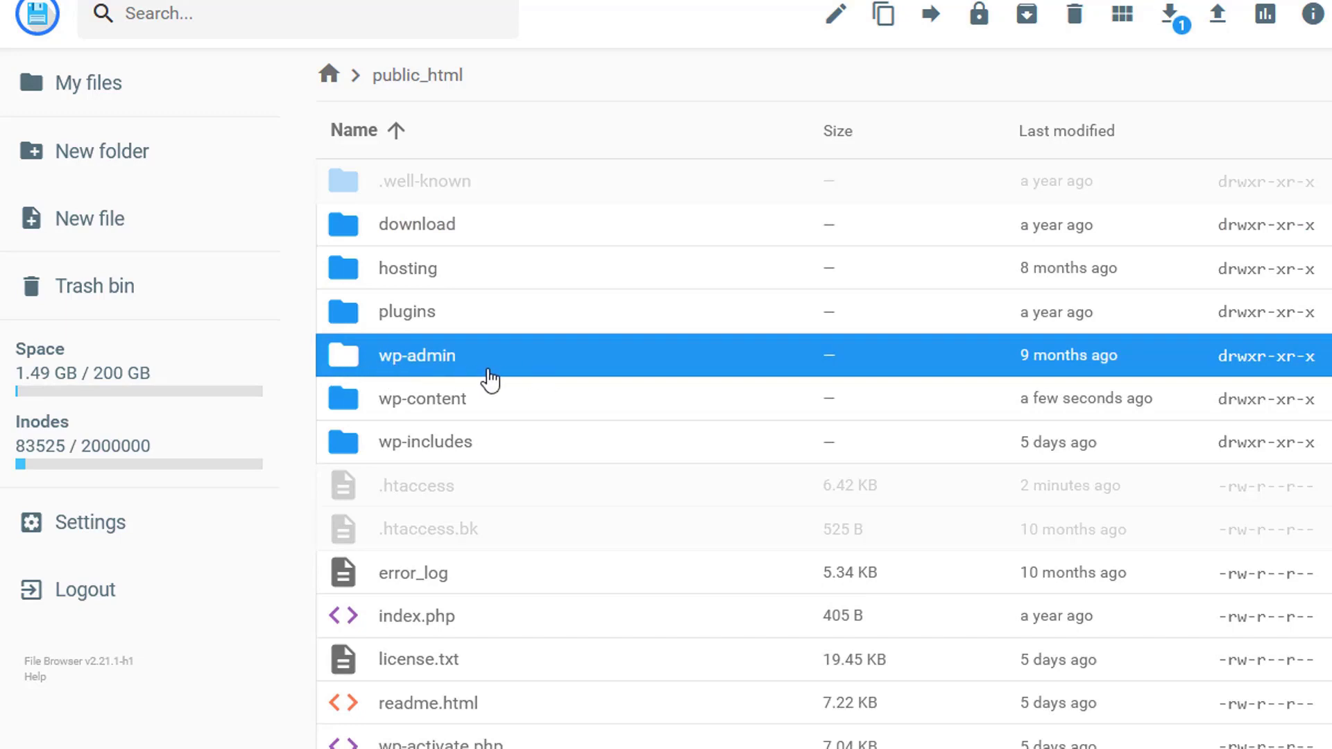
left_click(425, 418)
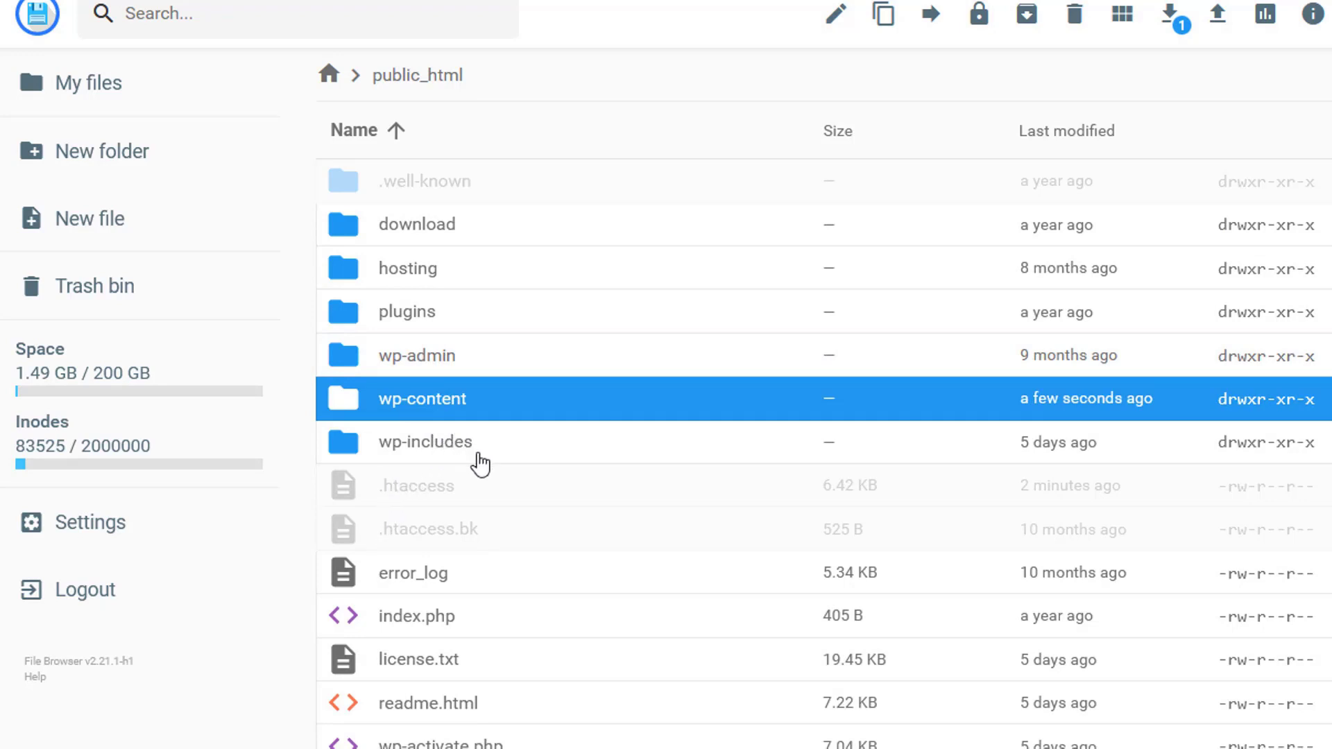
scroll(486, 472, "down", 6)
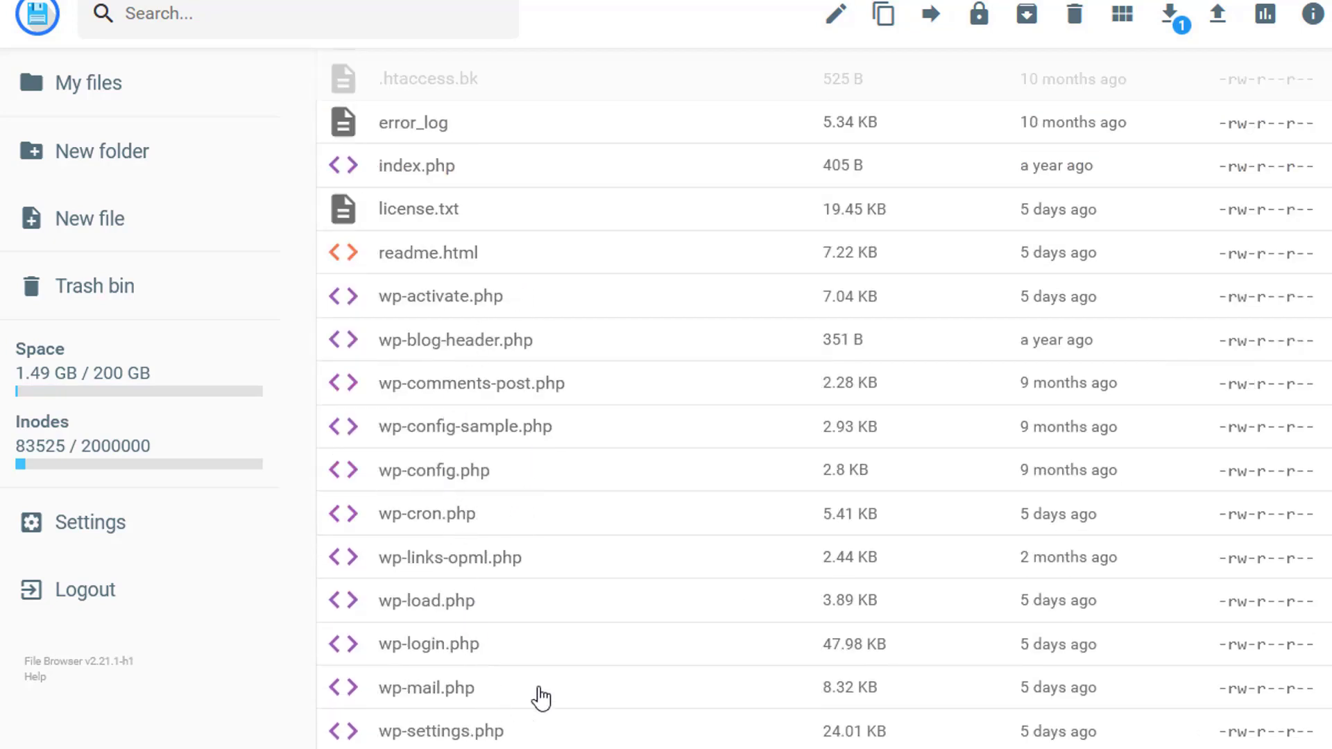
scroll(846, 568, "up", 6)
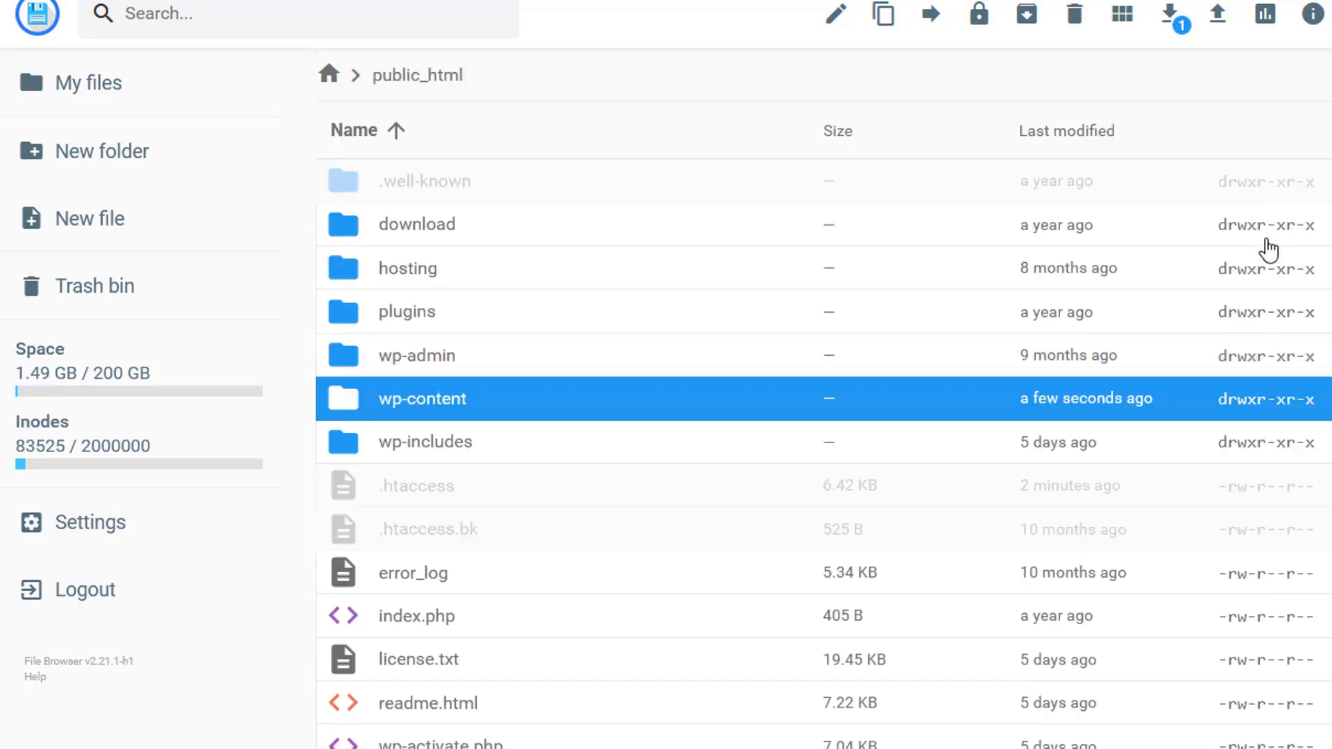
scroll(1280, 594, "down", 2)
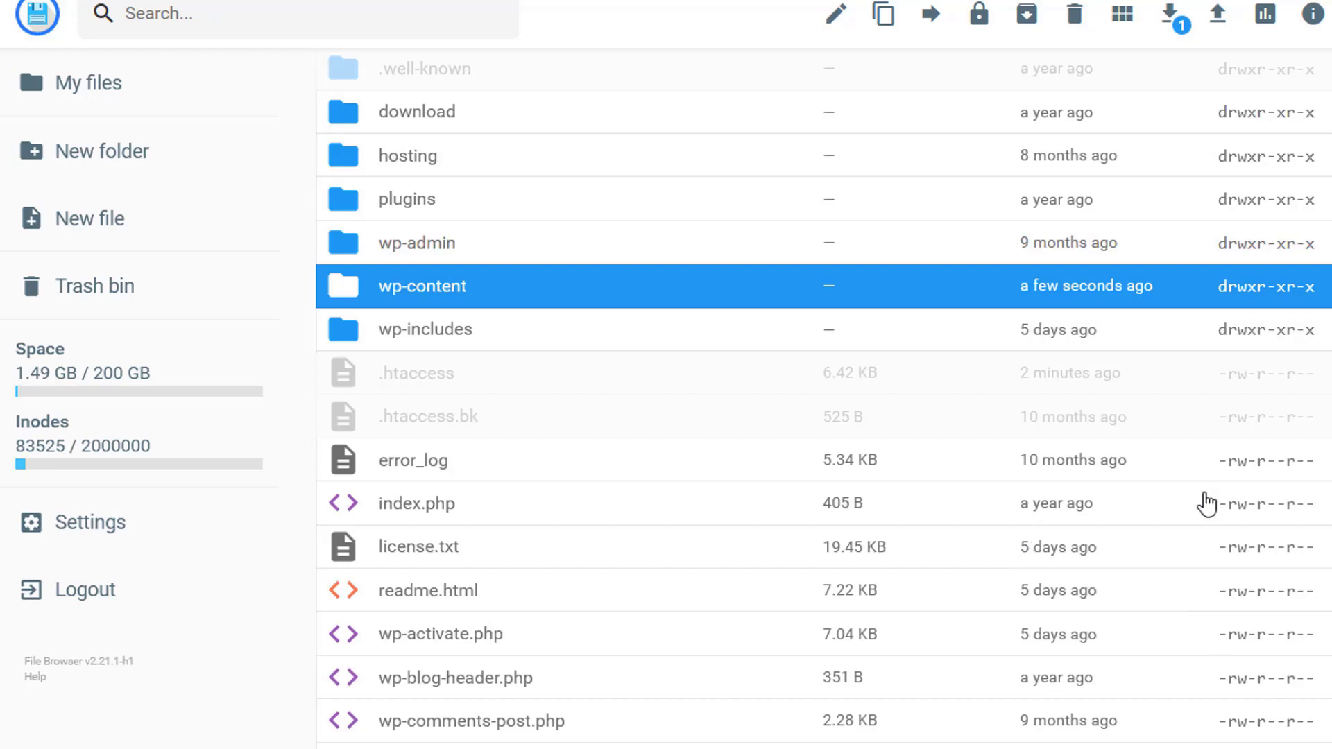
scroll(621, 392, "up", 1)
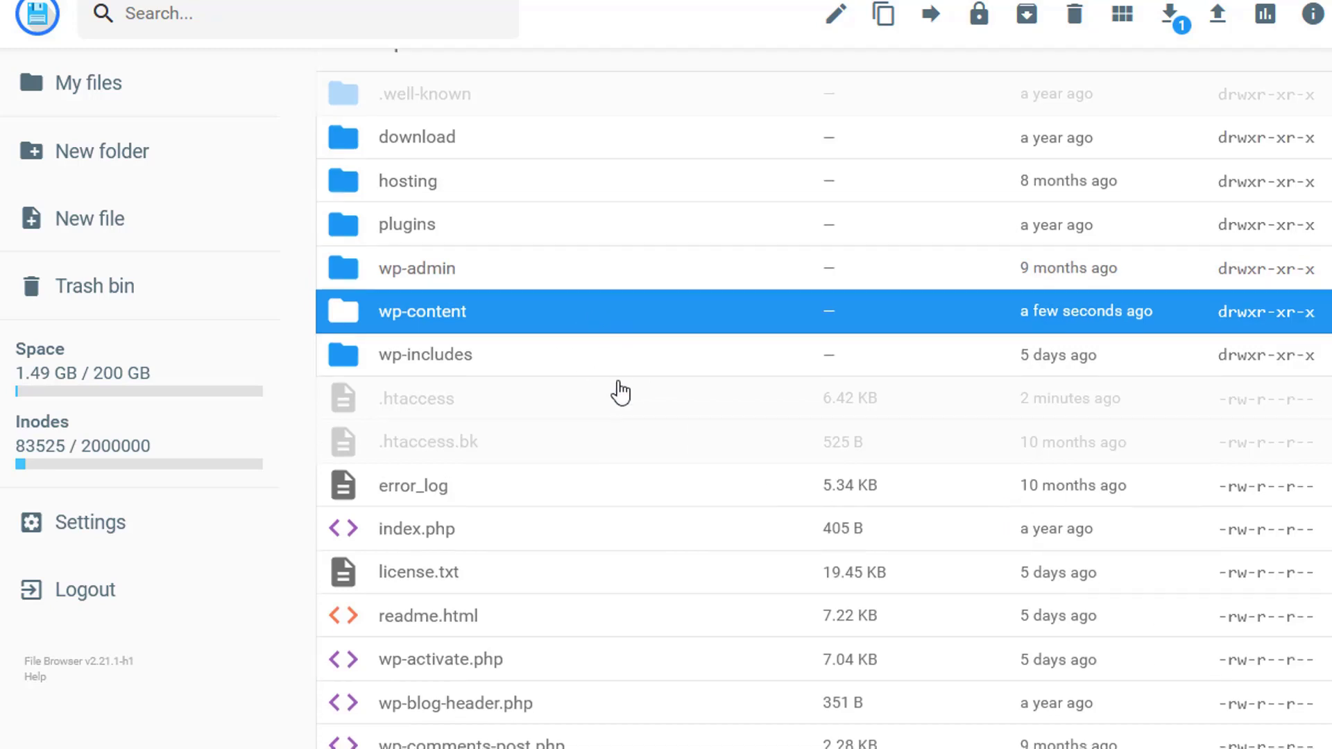
scroll(620, 392, "up", 2)
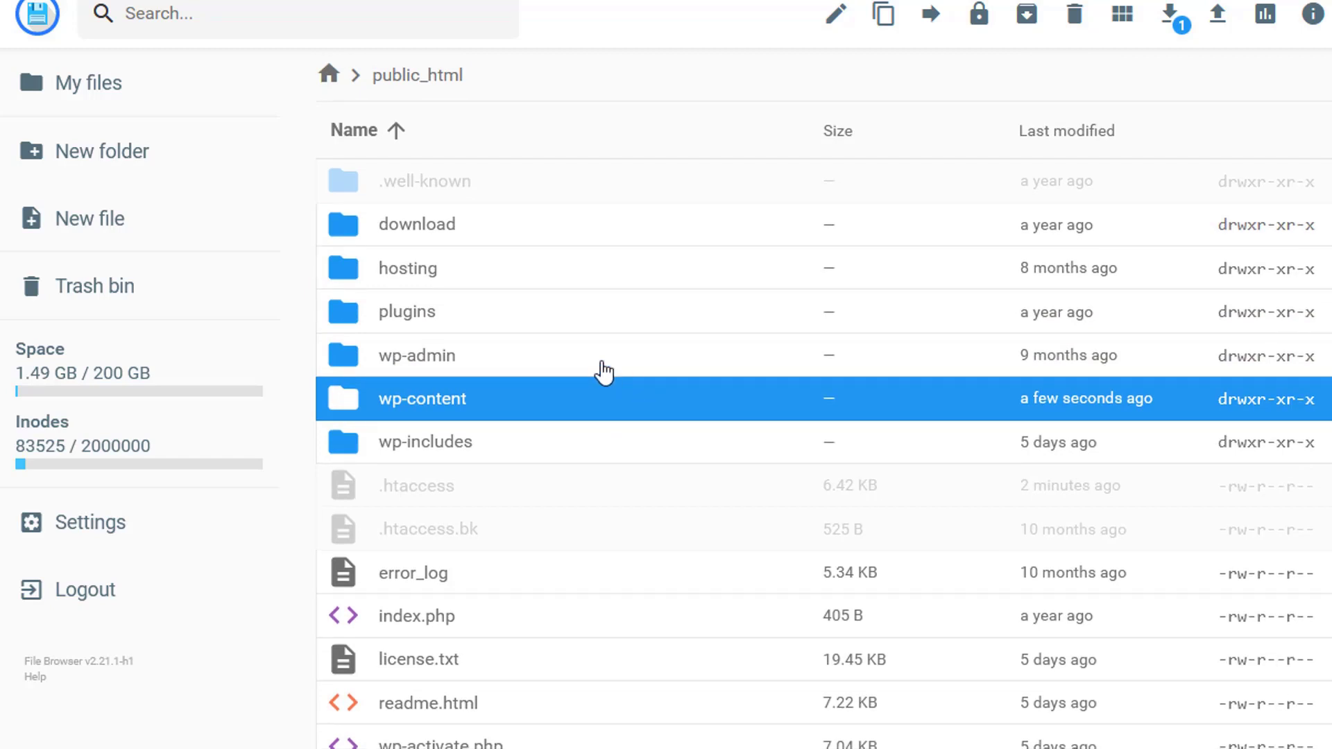
Check the permissions of the wp-admin folder, including the numeric code, and close them without updating.
right_click(364, 222)
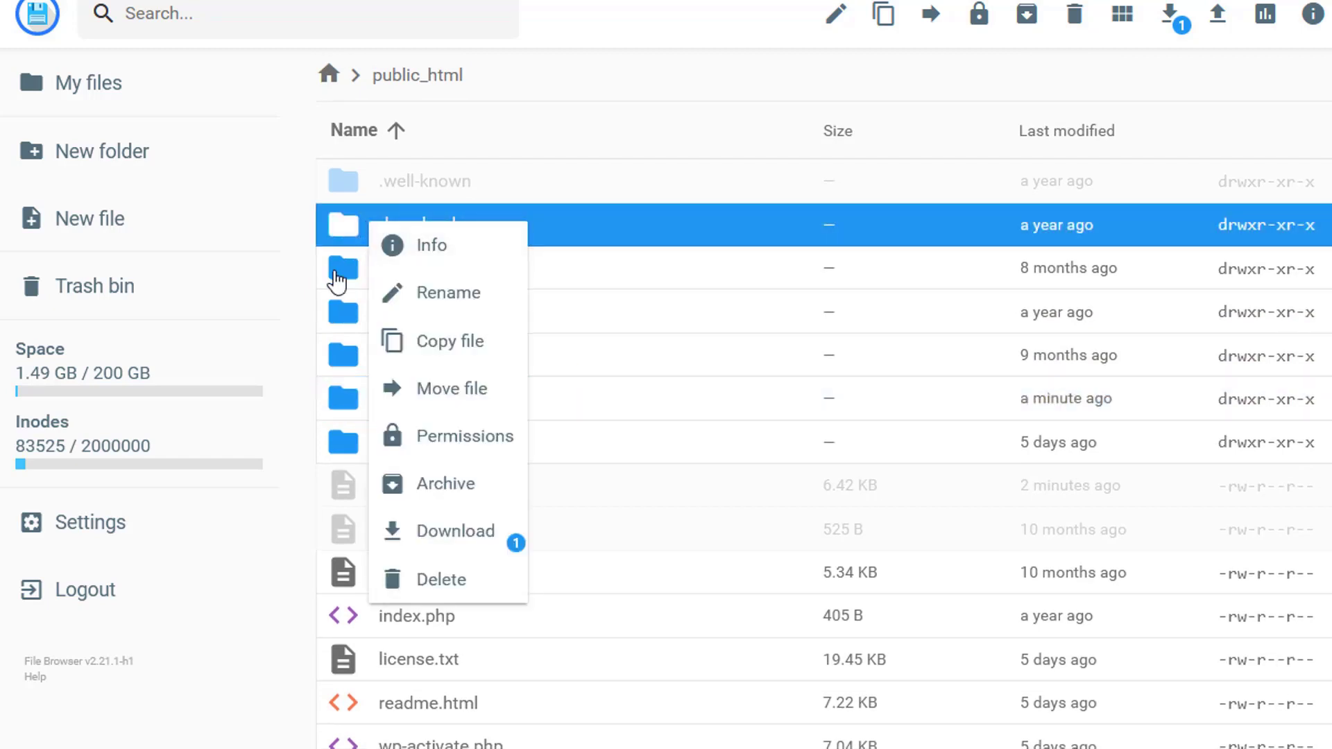
left_click(336, 276)
right_click(342, 362)
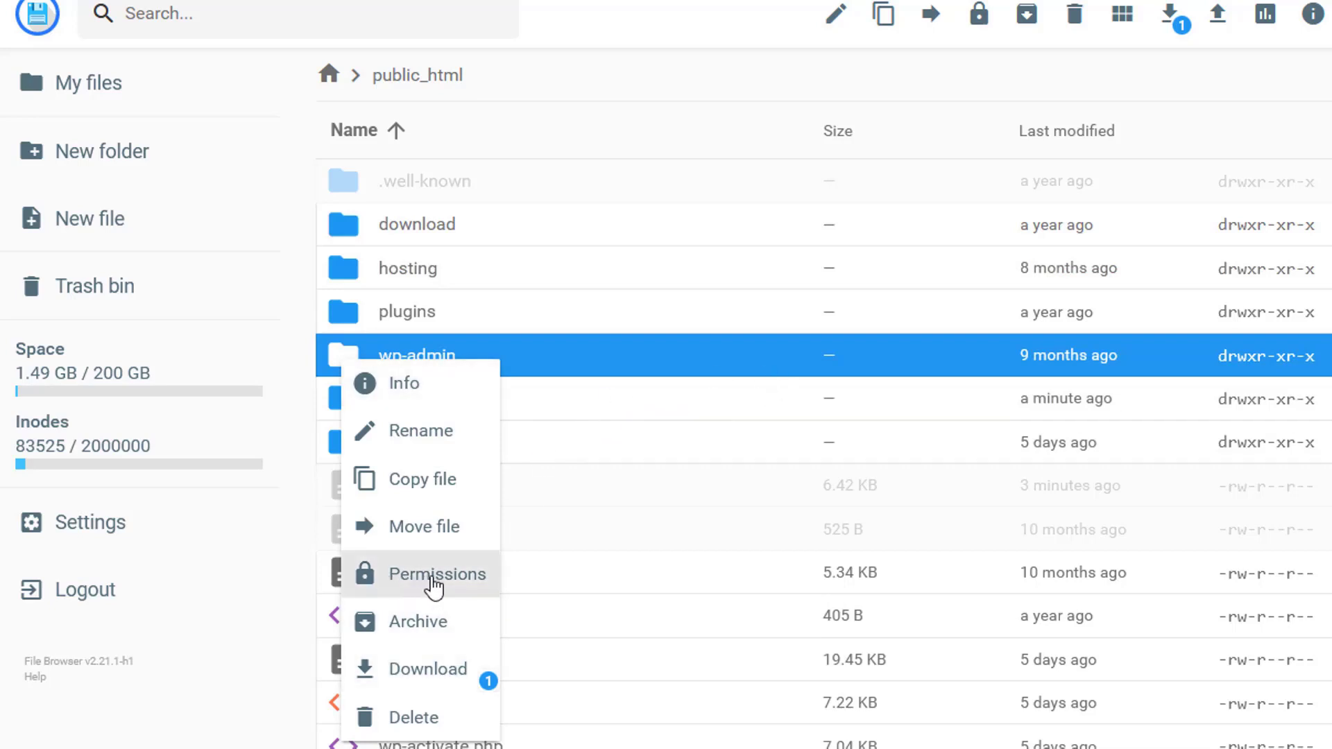
left_click(389, 583)
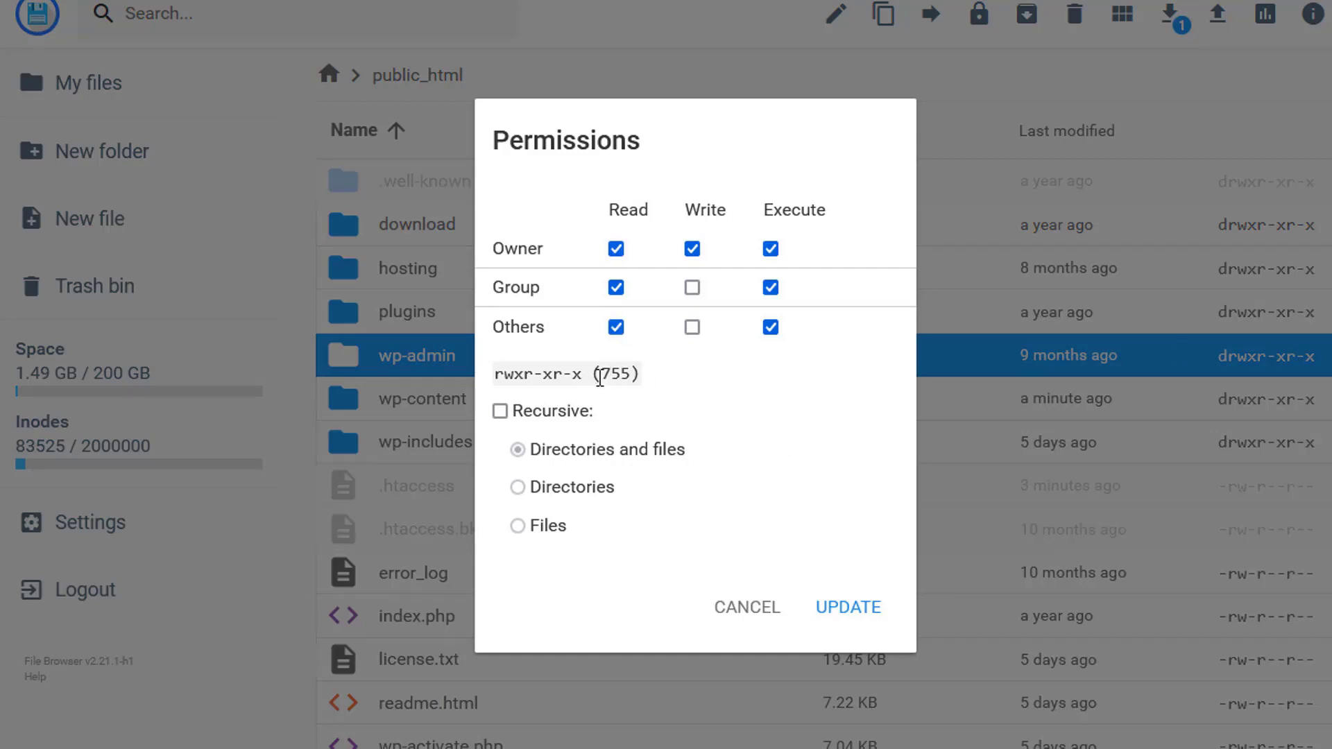
left_click_drag(601, 376, 632, 375)
left_click(746, 607)
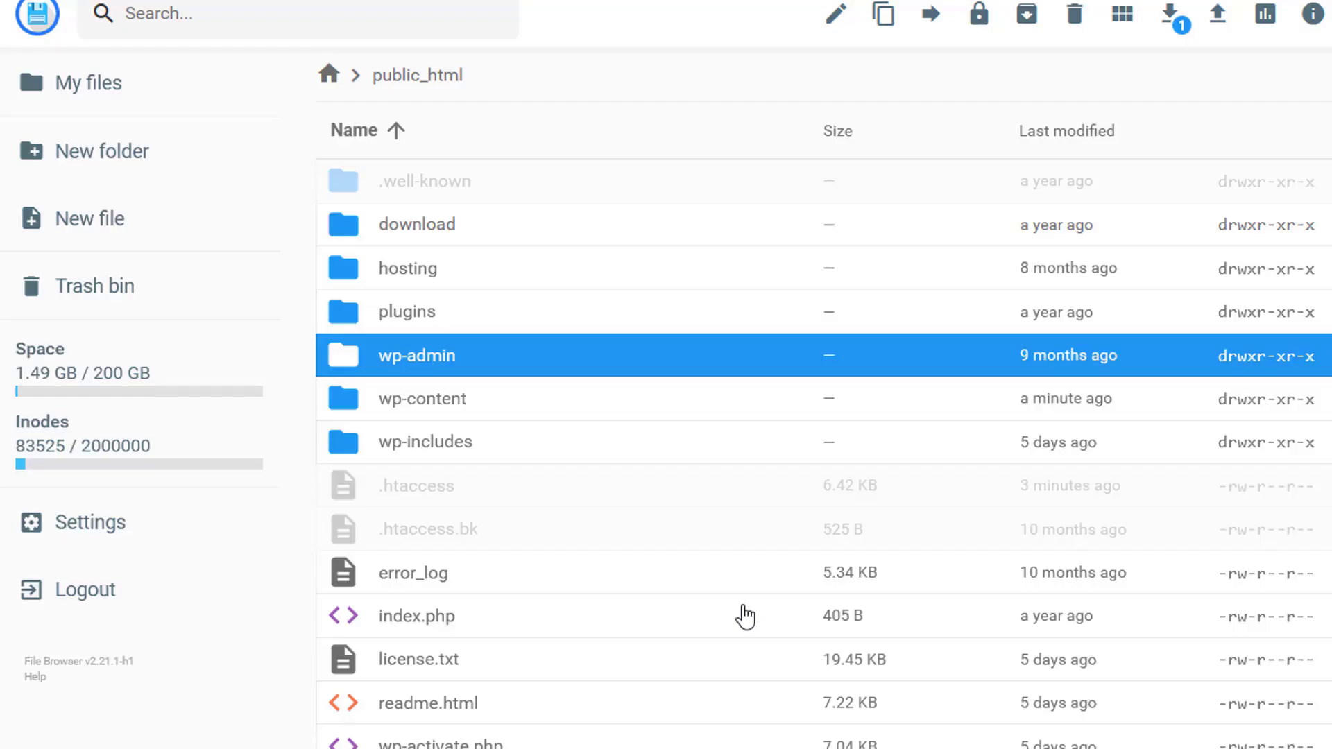
Check the permissions of the wp-content folder and close them without updating.
right_click(402, 403)
left_click(496, 616)
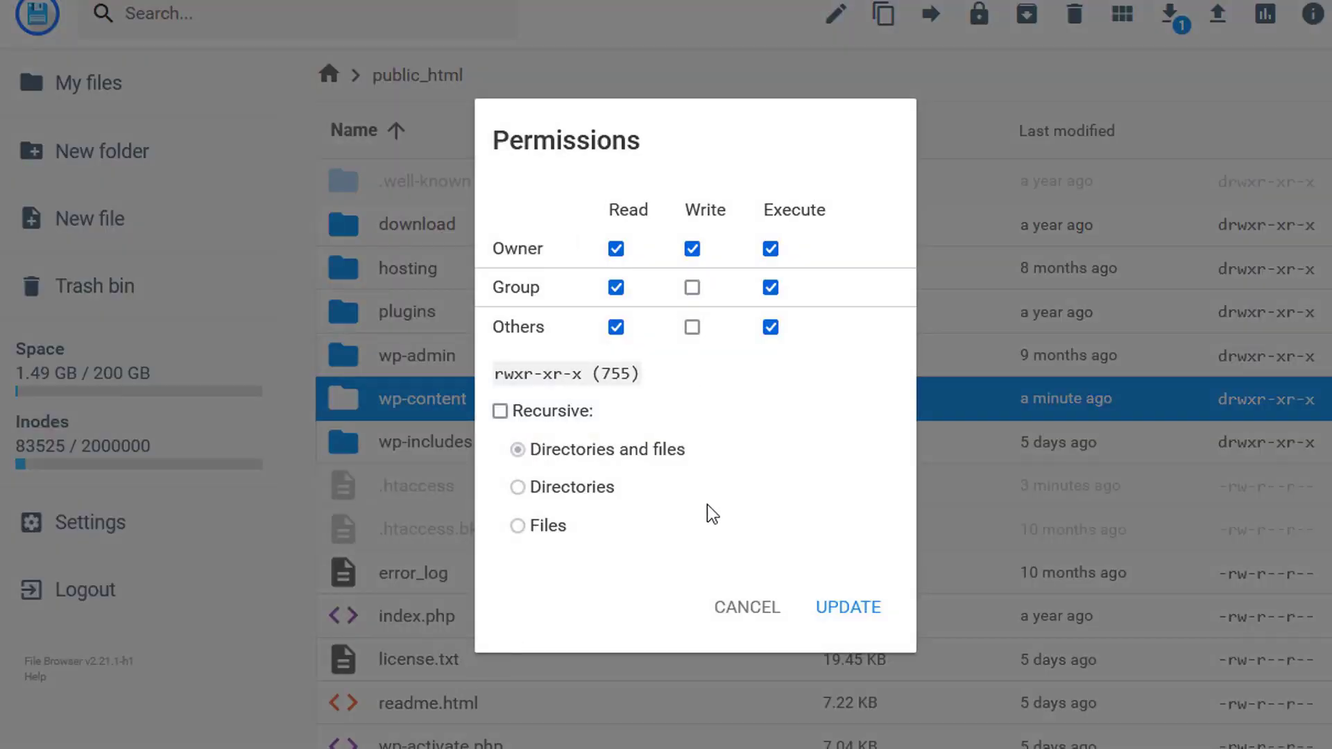
left_click(747, 607)
Check the permissions of the wp-includes folder and close them without updating.
right_click(477, 454)
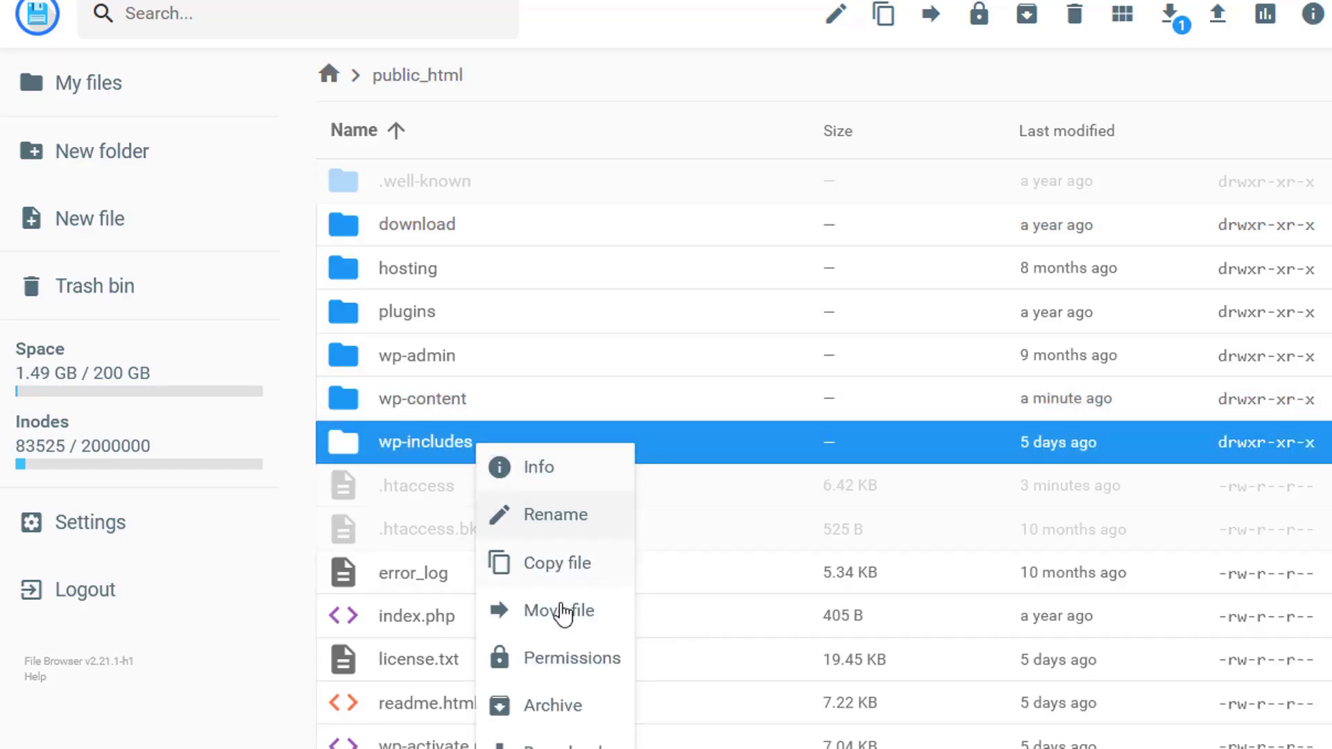
left_click(576, 663)
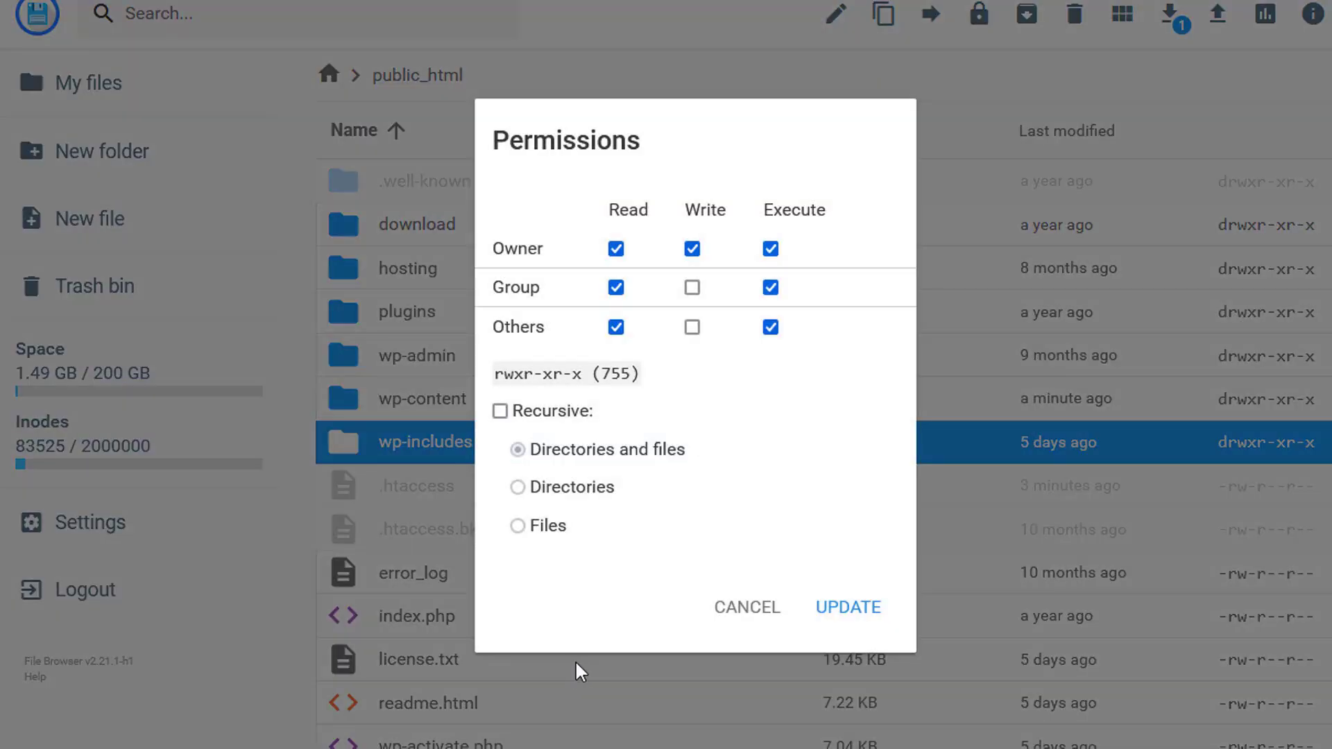
left_click(741, 615)
Check the permissions of the wp-config.php file, including the numeric code, and close them without updating.
scroll(556, 638, "down", 5)
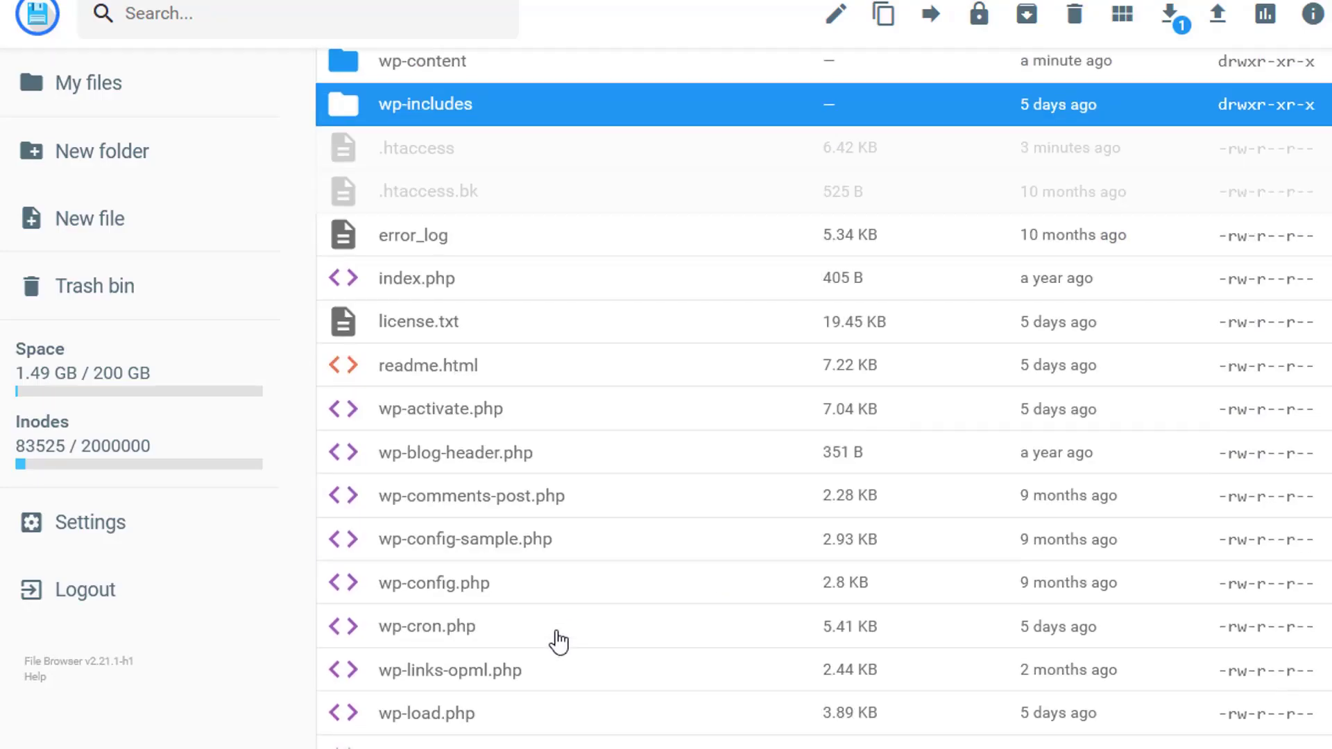
right_click(421, 595)
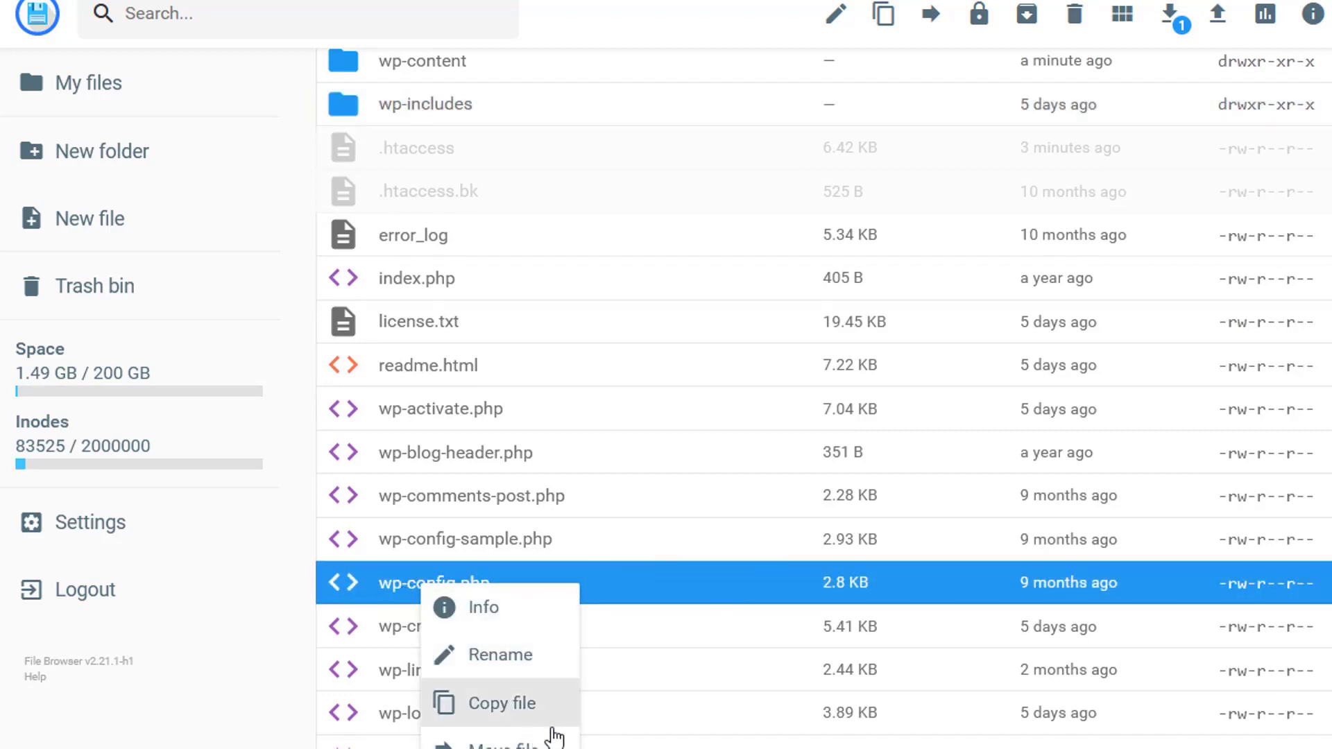
scroll(555, 736, "down", 3)
left_click(526, 589)
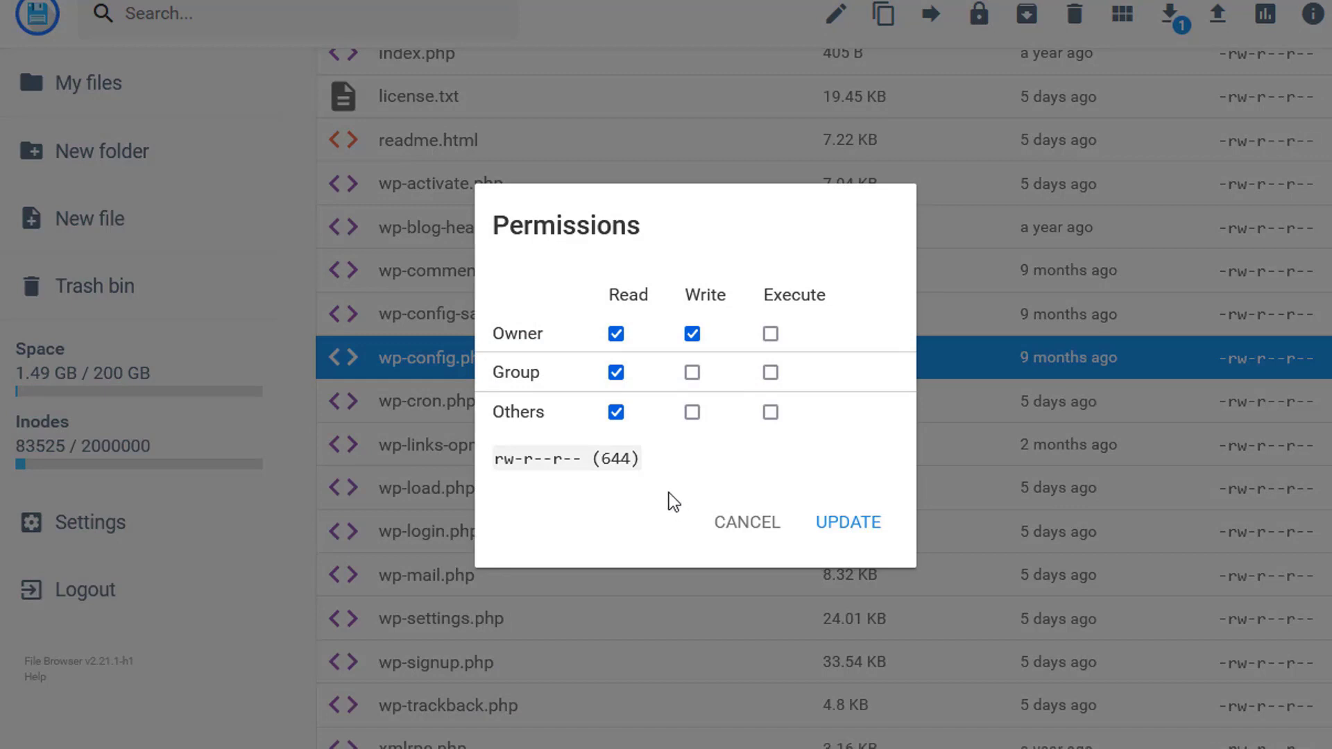
left_click(717, 529)
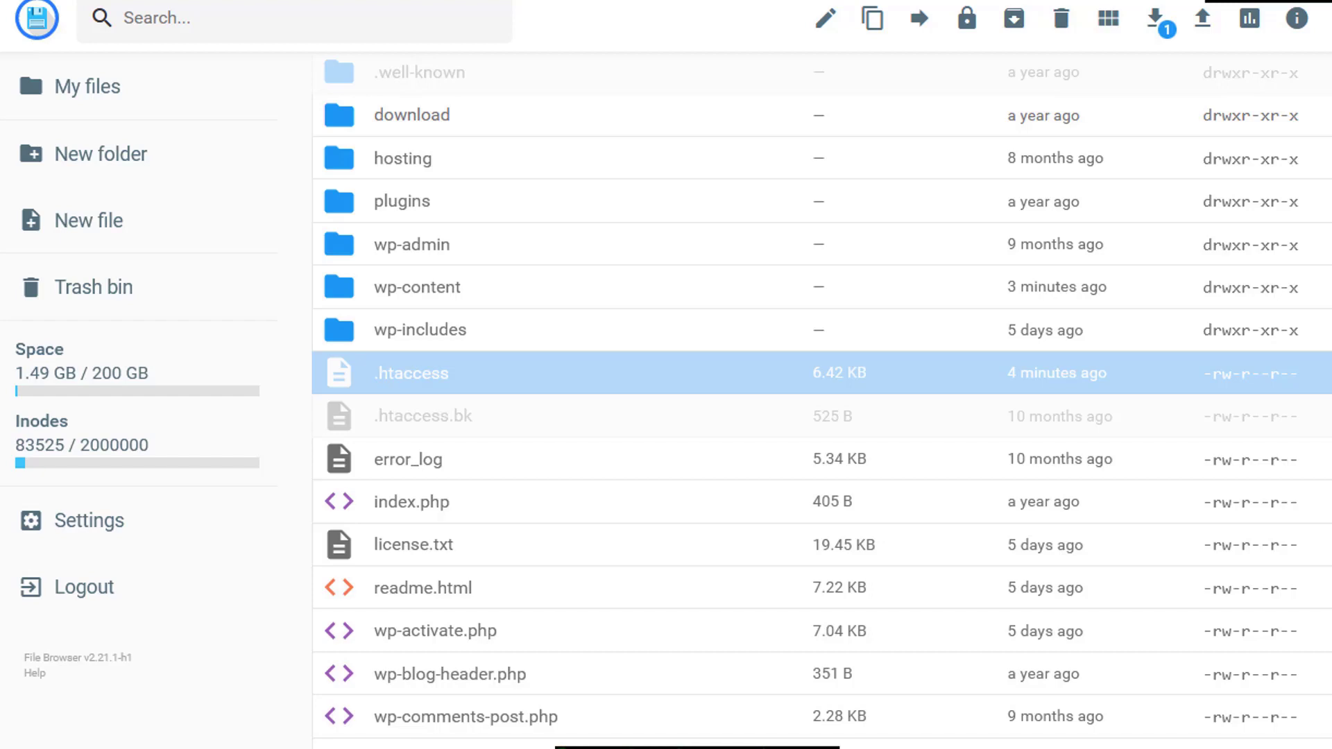
Delete the .htaccess file from public_html immediately, skipping the trash bin.
right_click(393, 382)
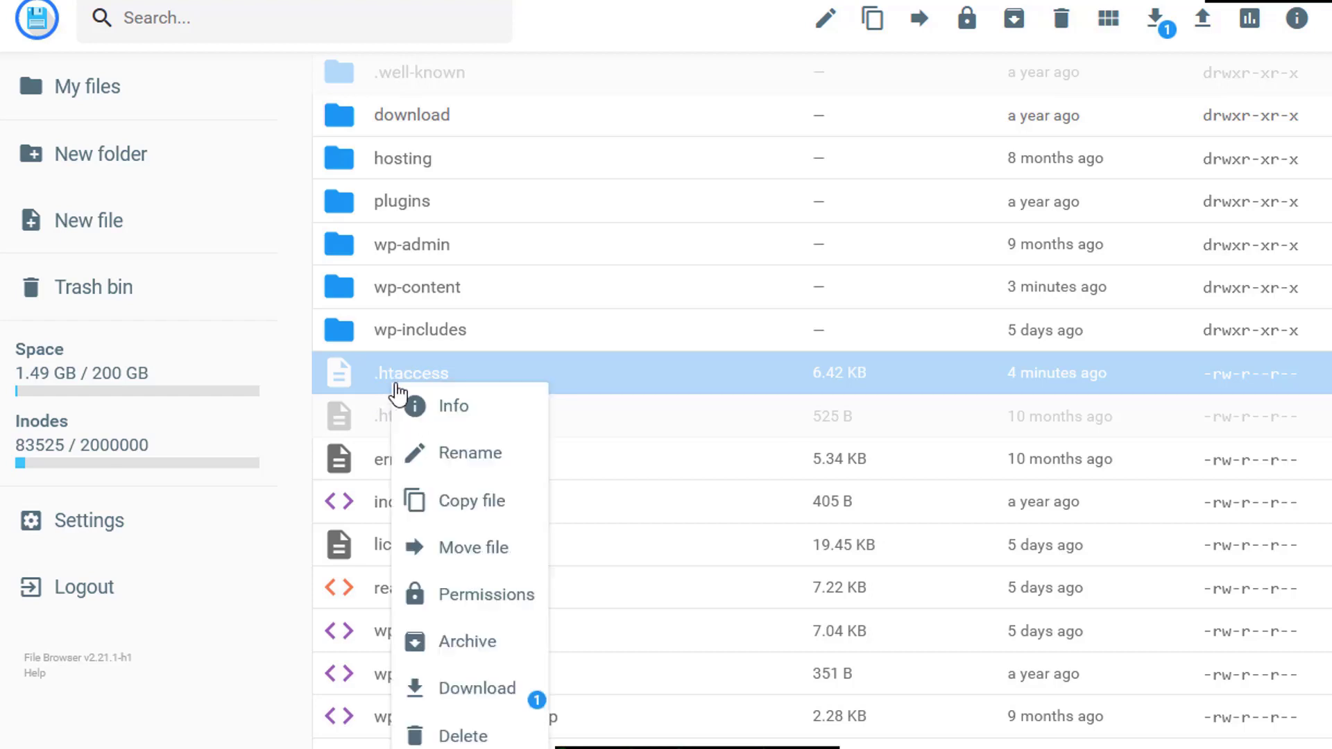
left_click(482, 736)
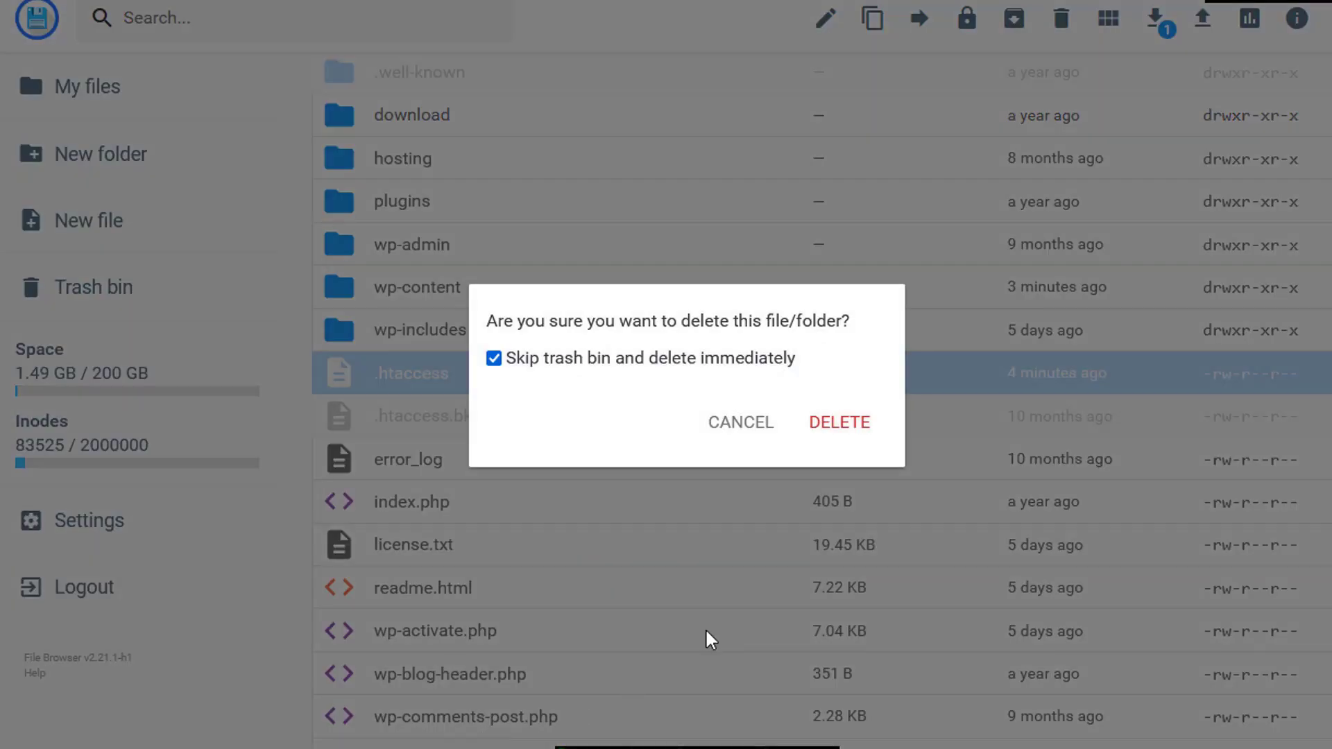
left_click(821, 427)
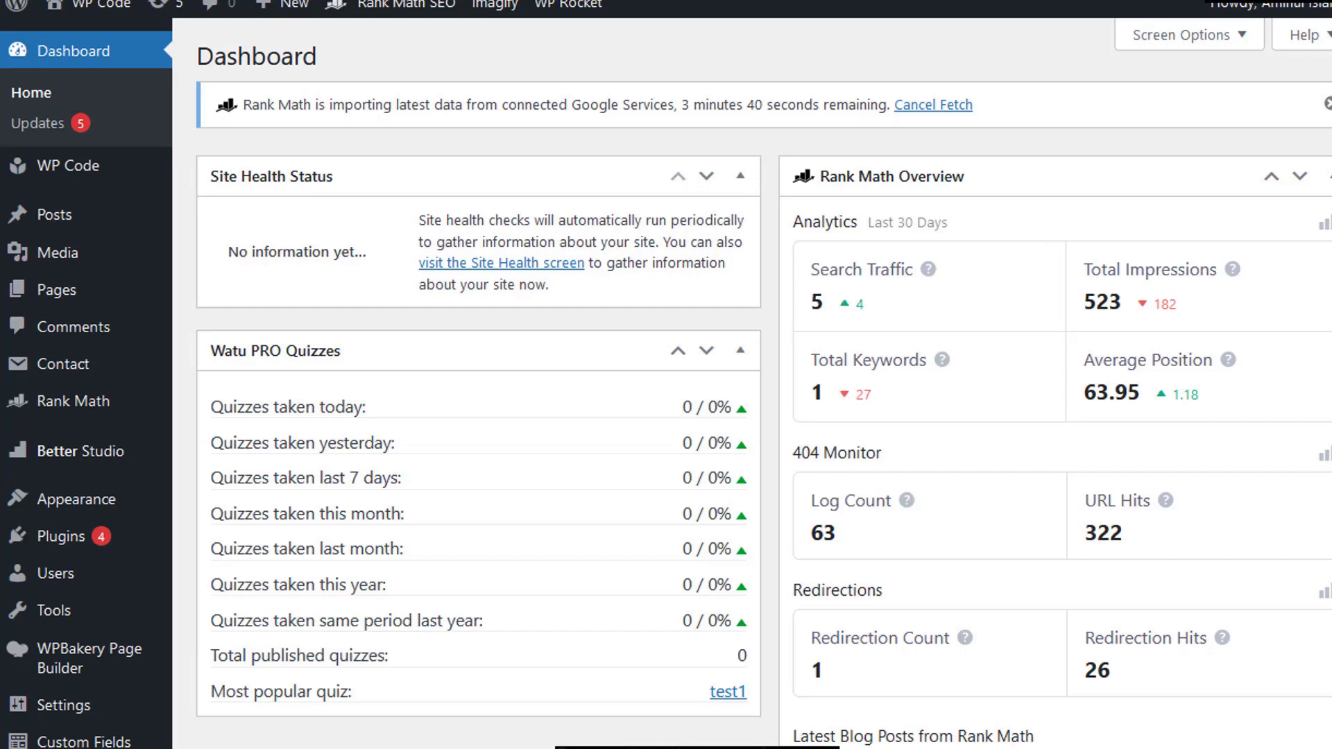
Switch to the WordPress dashboard and save the permalink settings with the /%postname%/ structure to regenerate the .htaccess file.
scroll(62, 625, "down", 2)
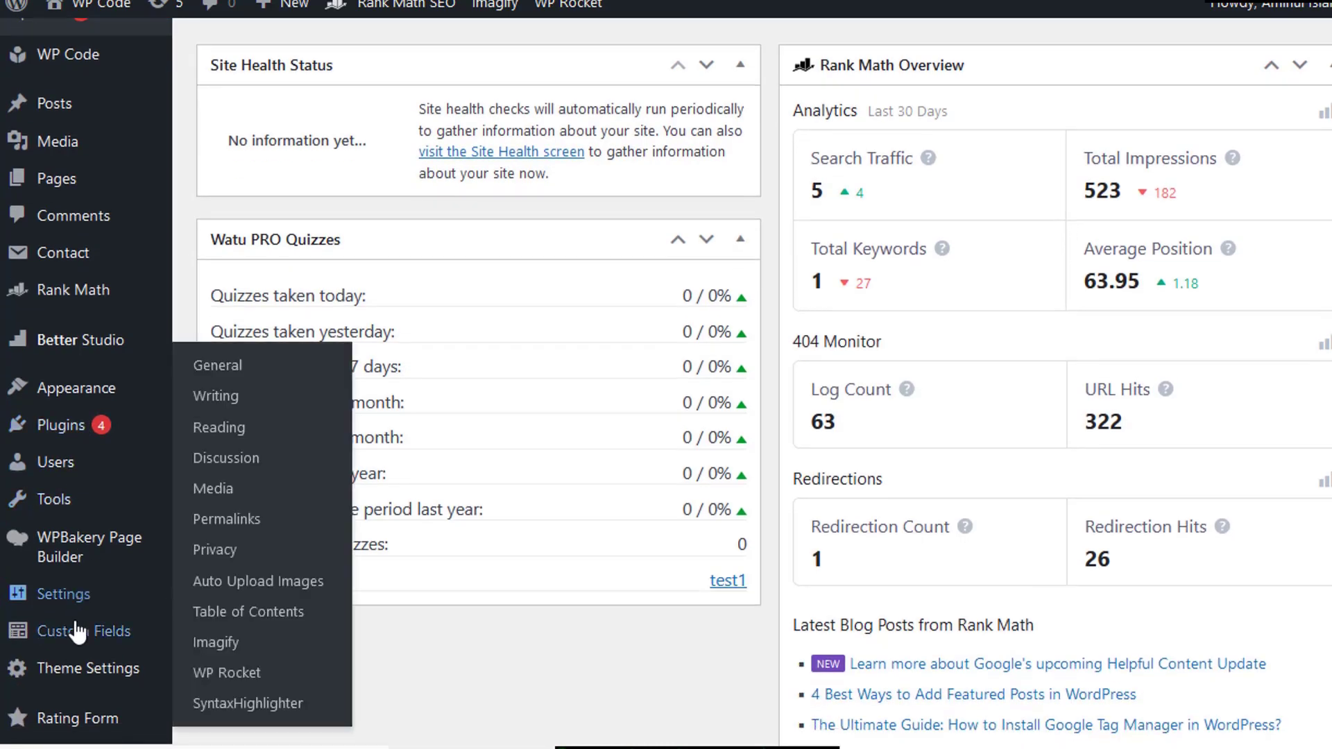
mouse_move(85, 607)
left_click(233, 520)
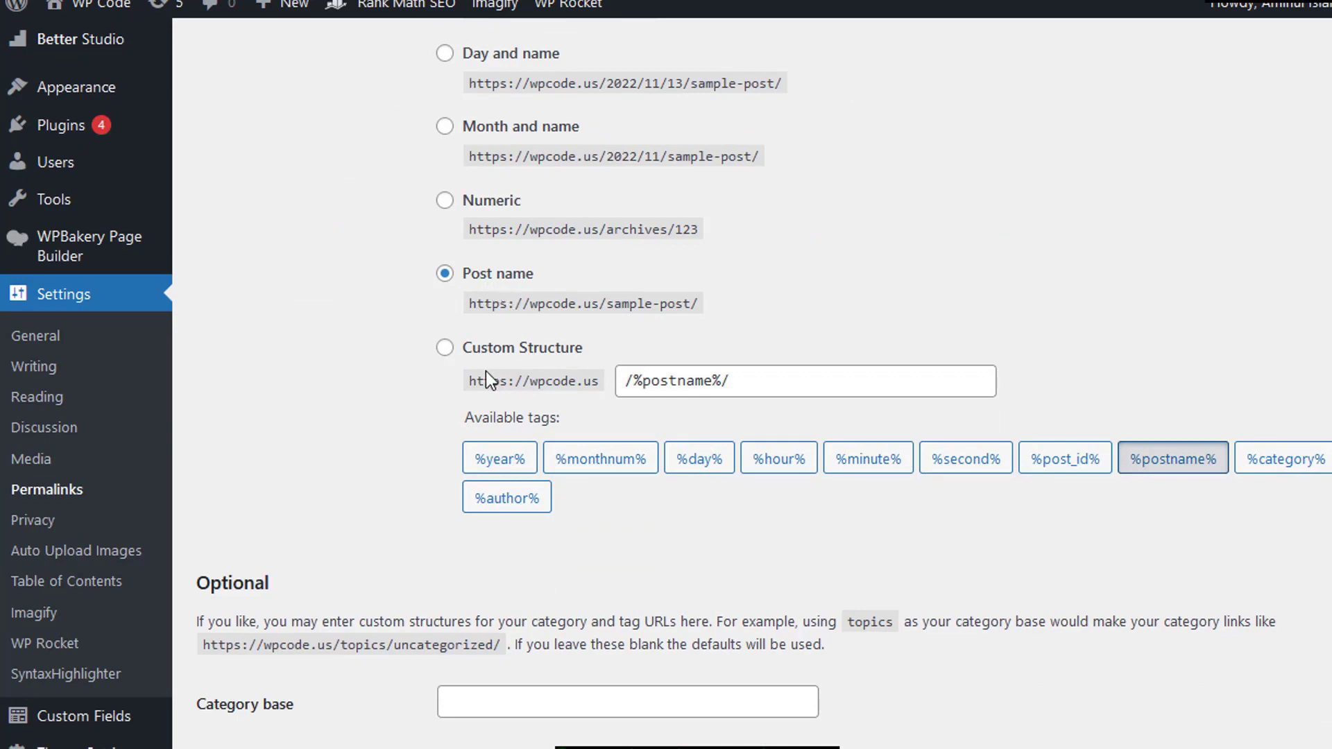
left_click(496, 355)
scroll(493, 444, "down", 4)
left_click(262, 662)
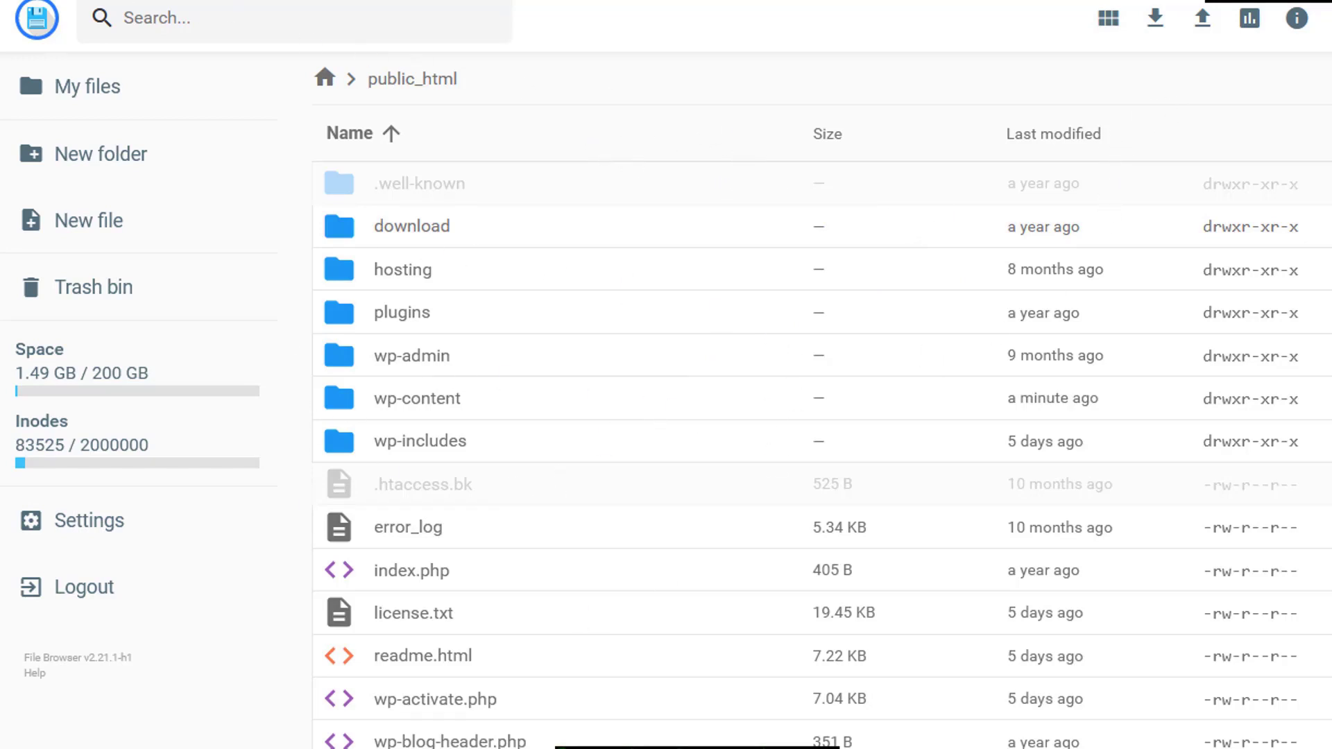
Return to the file manager, refresh the public_html listing and select the .htaccess file.
key("F5")
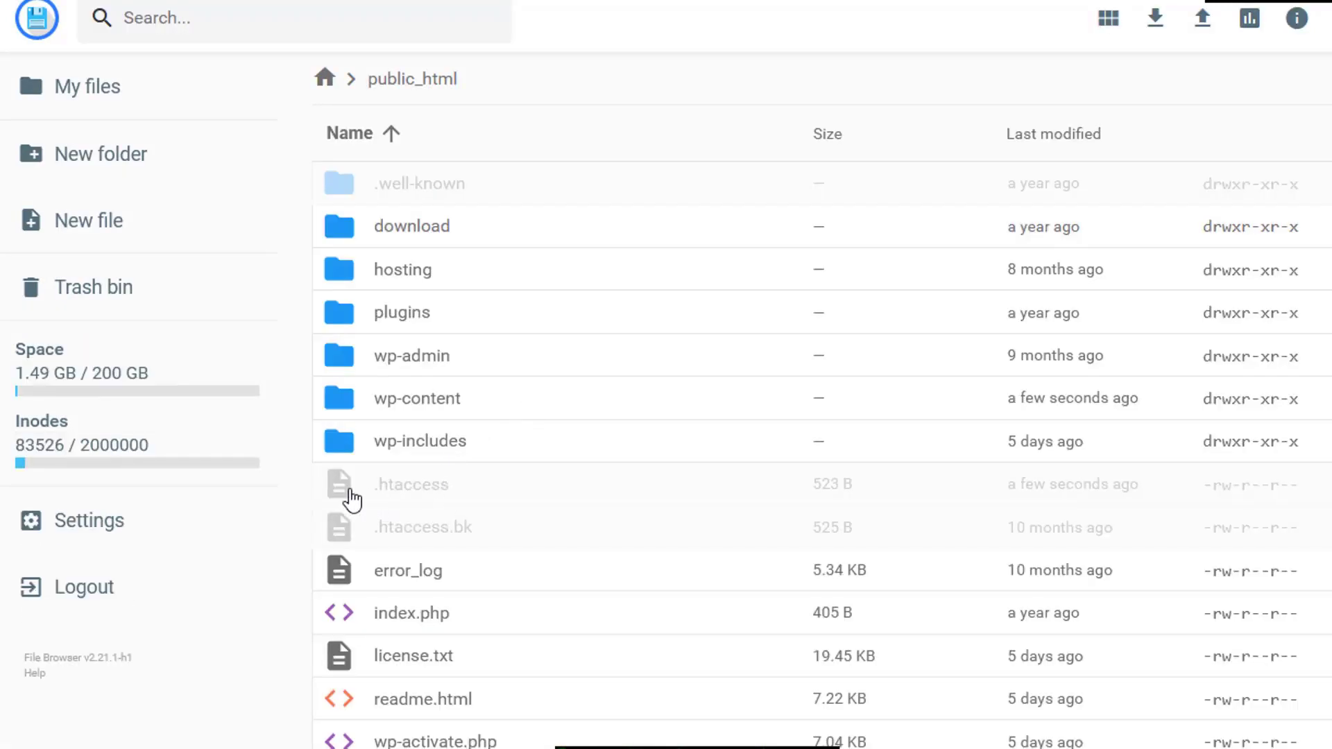
left_click(454, 498)
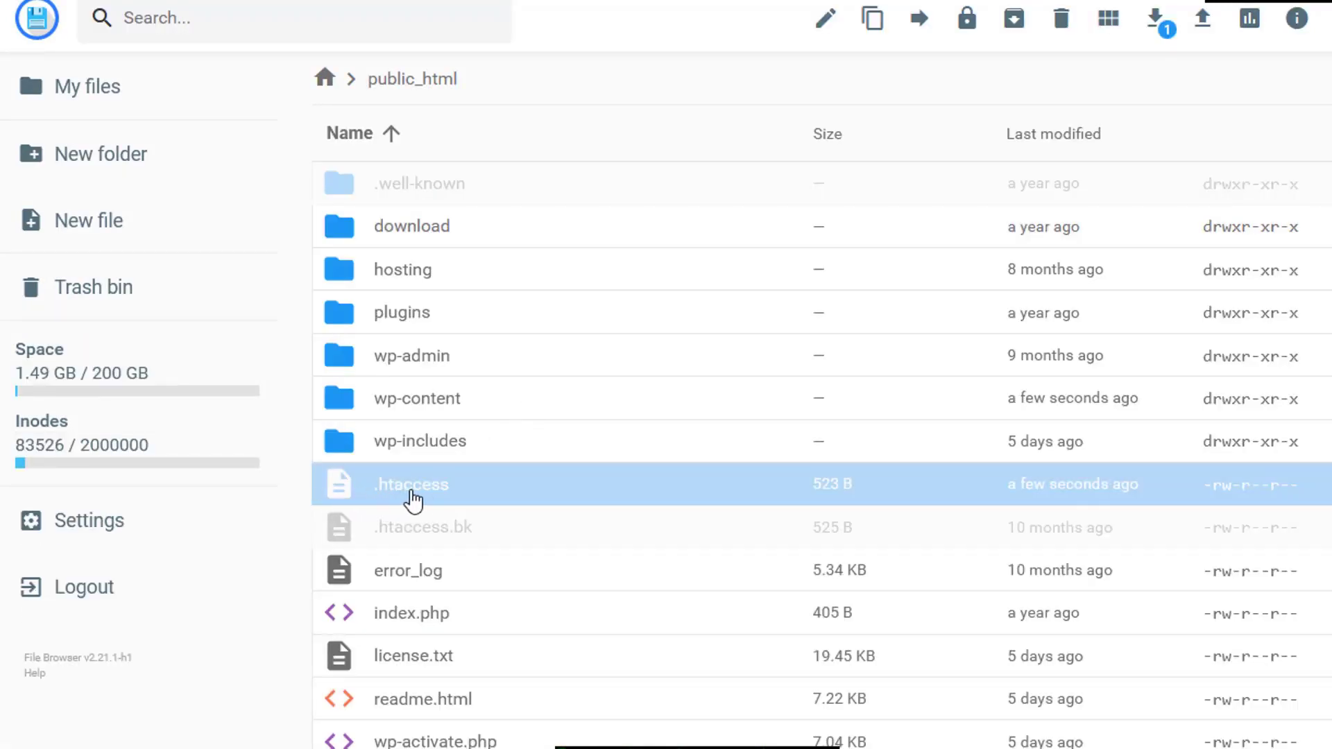